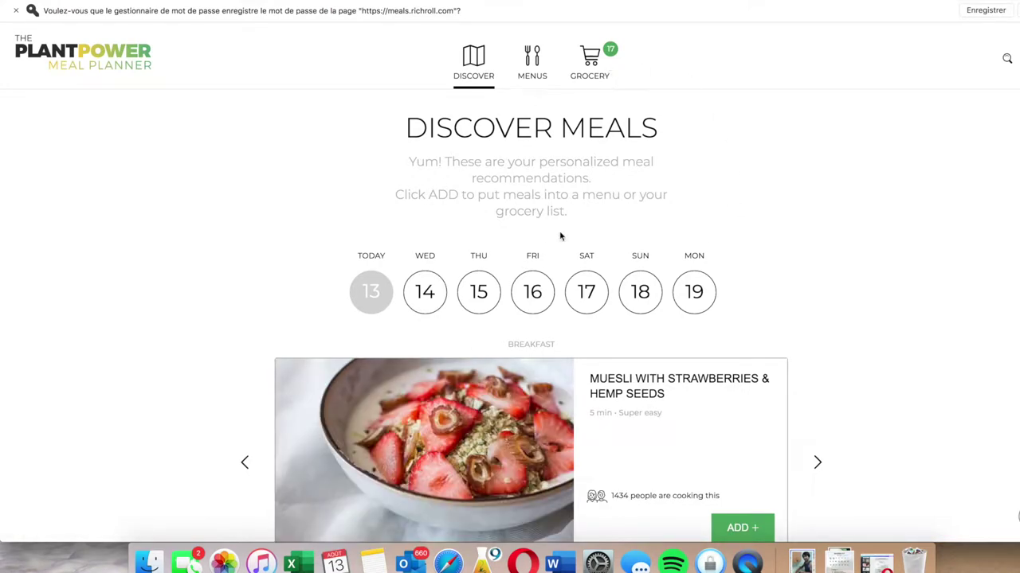
Cycle the breakfast recommendations to Cocoa-Raspberry Overnight Oats
{"action": "scroll", "coordinate": [560, 235], "scroll_direction": "down", "scroll_amount": 3}
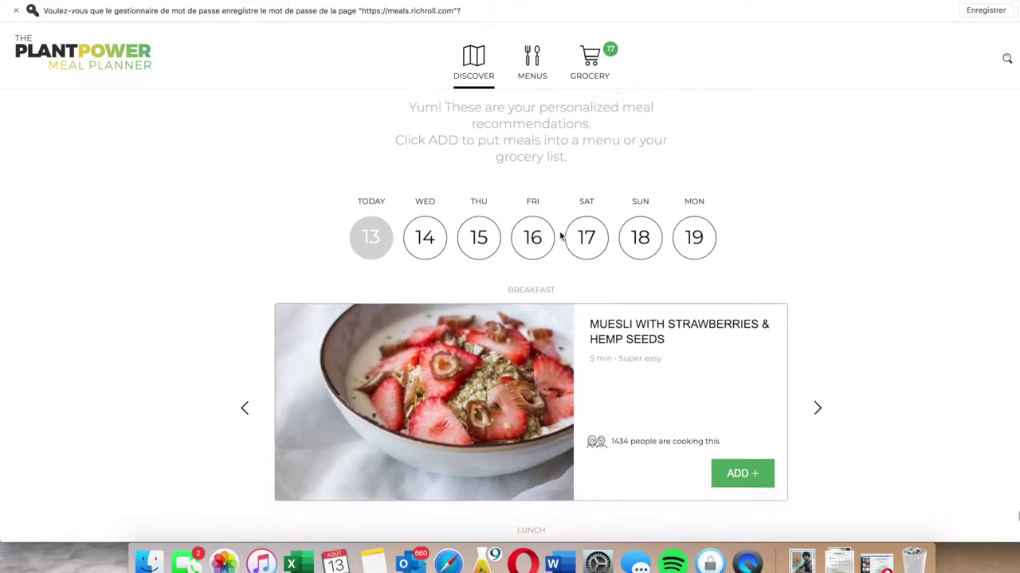
{"action": "scroll", "coordinate": [560, 236], "scroll_direction": "down", "scroll_amount": 2}
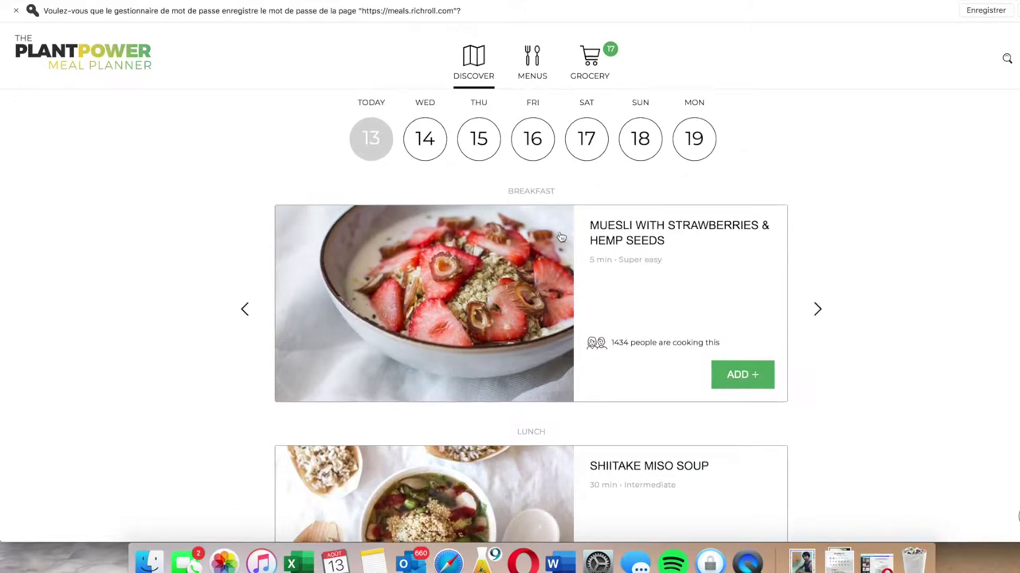
{"action": "left_click", "coordinate": [816, 311]}
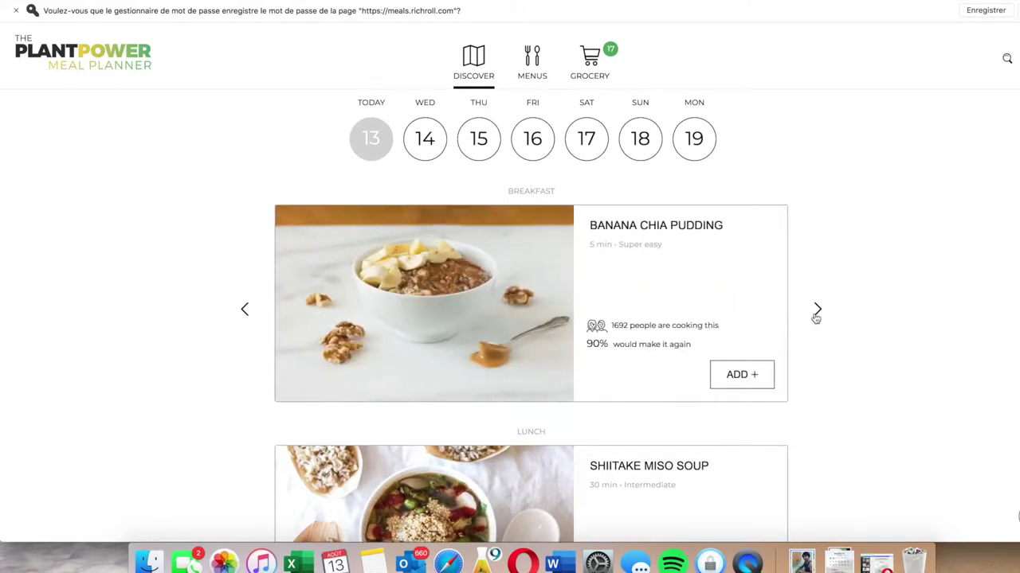
{"action": "left_click", "coordinate": [816, 311]}
Cycle through the lunch recommendations and back to Shiitake Miso Soup
{"action": "scroll", "coordinate": [816, 316], "scroll_direction": "down", "scroll_amount": 5}
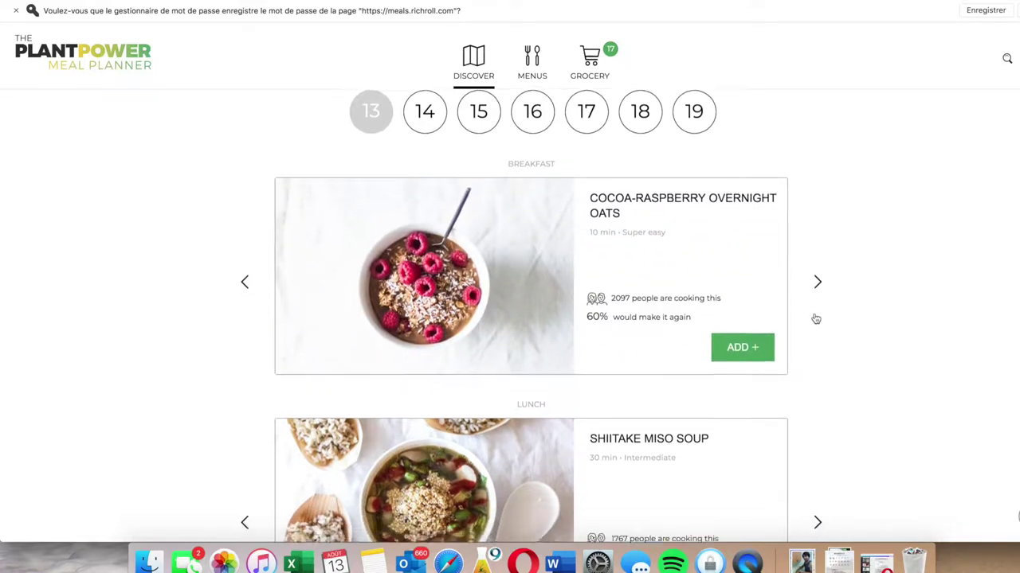
{"action": "scroll", "coordinate": [814, 318], "scroll_direction": "down", "scroll_amount": 4}
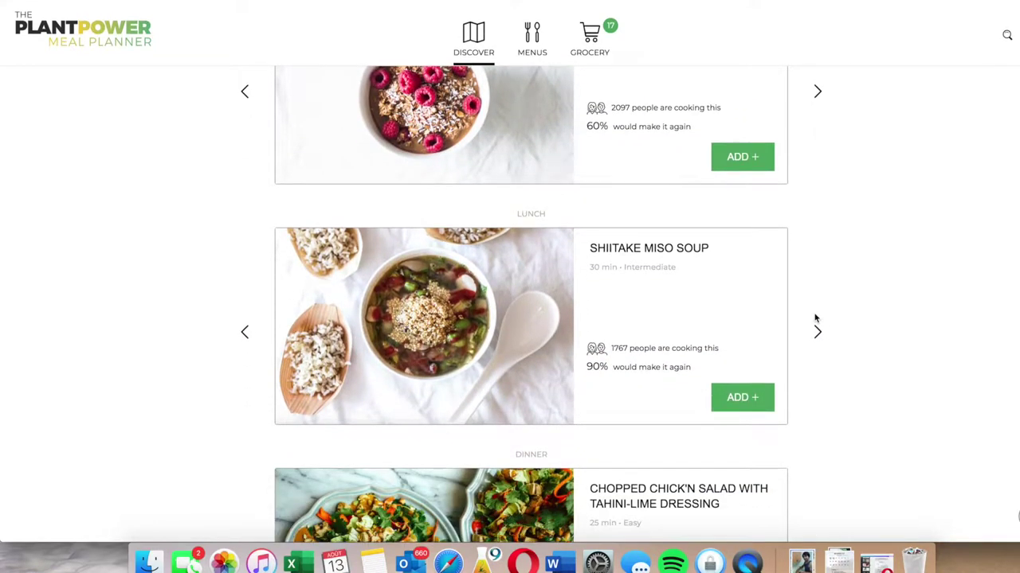
{"action": "left_click", "coordinate": [817, 243]}
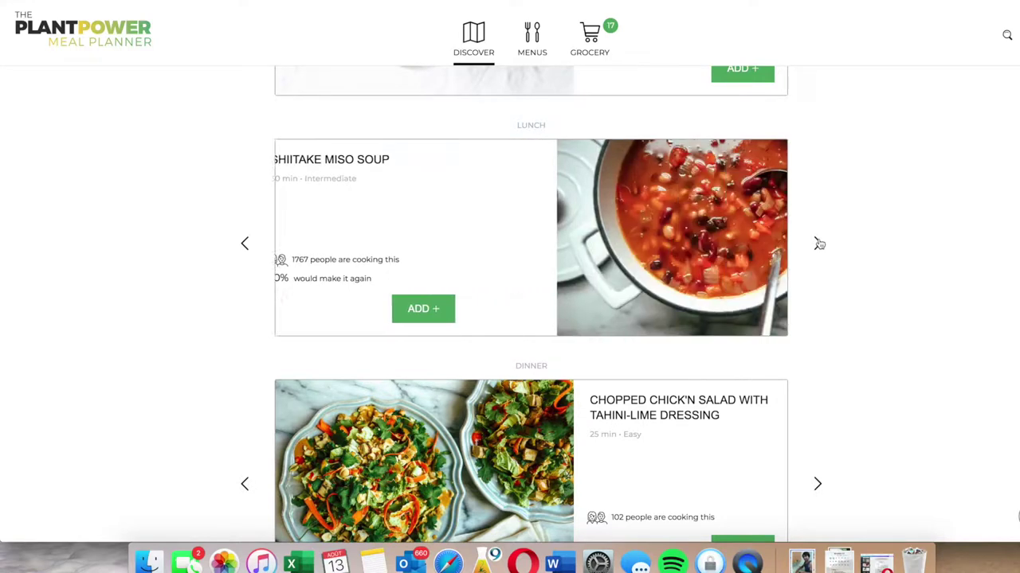
{"action": "left_click", "coordinate": [817, 243]}
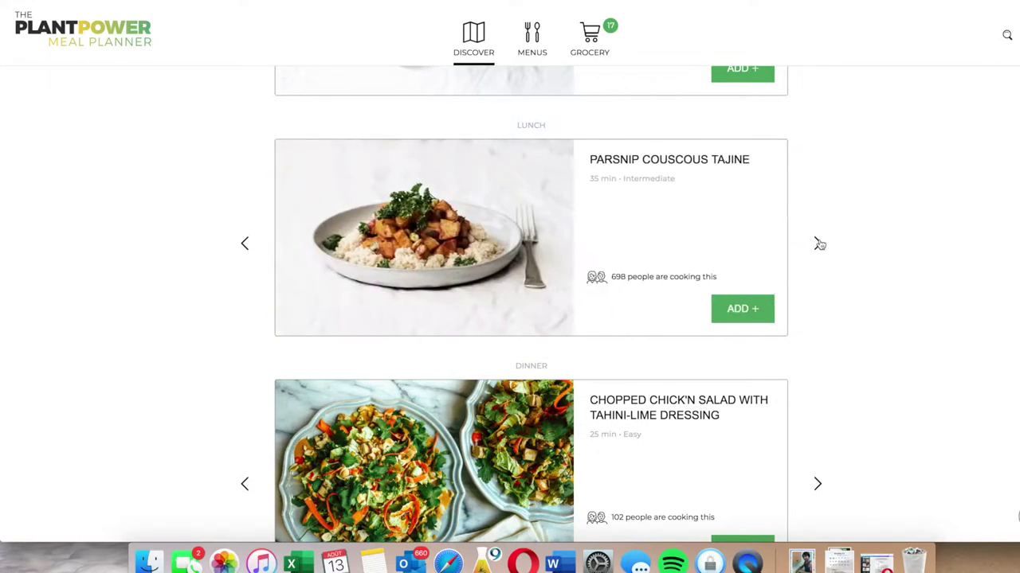
{"action": "left_click", "coordinate": [817, 243]}
Advance the dinner recommendation to Southwest Pasta Salad and review the day's meals
{"action": "scroll", "coordinate": [819, 243], "scroll_direction": "down", "scroll_amount": 4}
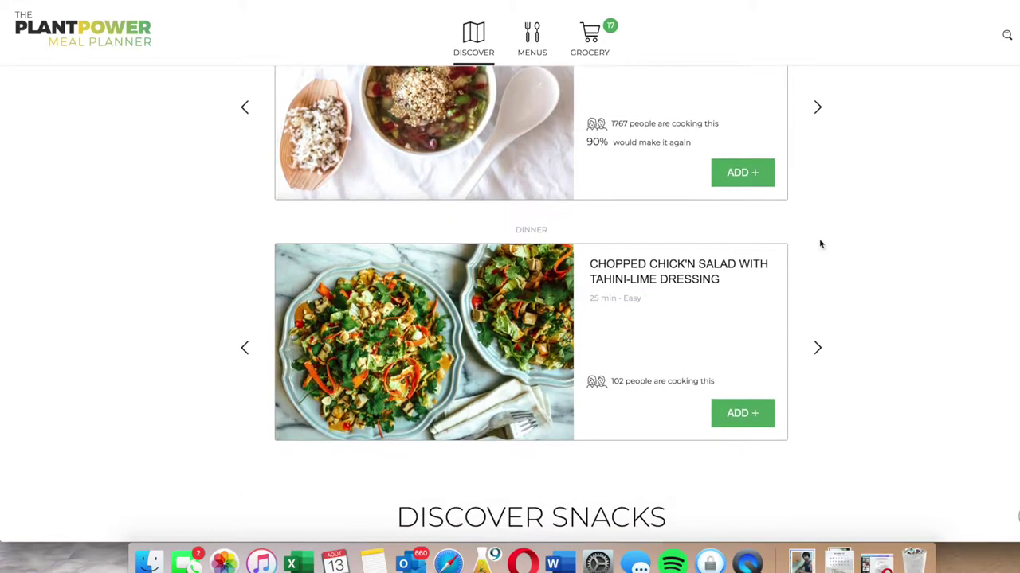
{"action": "left_click", "coordinate": [820, 348]}
{"action": "scroll", "coordinate": [839, 202], "scroll_direction": "up", "scroll_amount": 10}
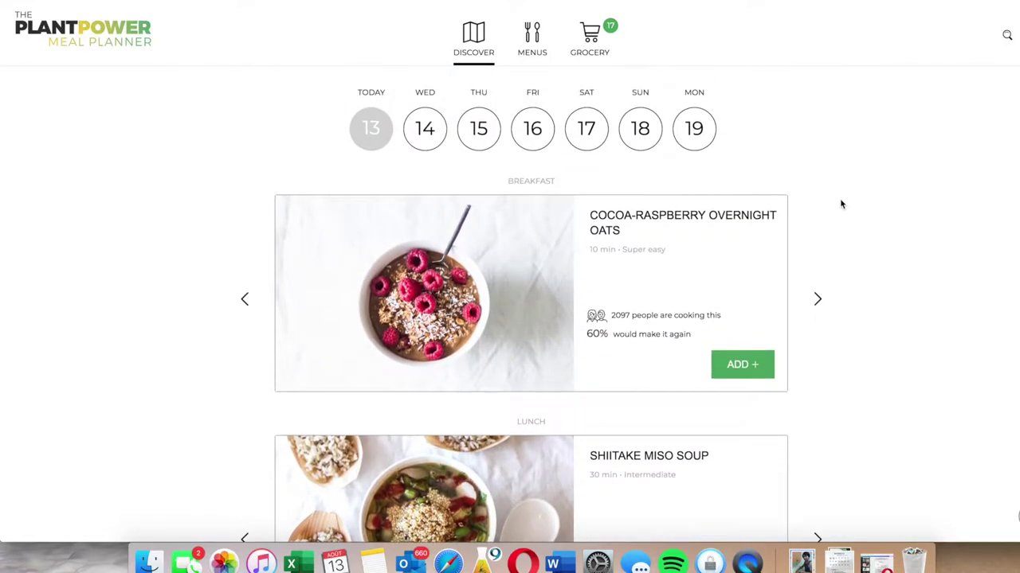
{"action": "scroll", "coordinate": [840, 205], "scroll_direction": "down", "scroll_amount": 5}
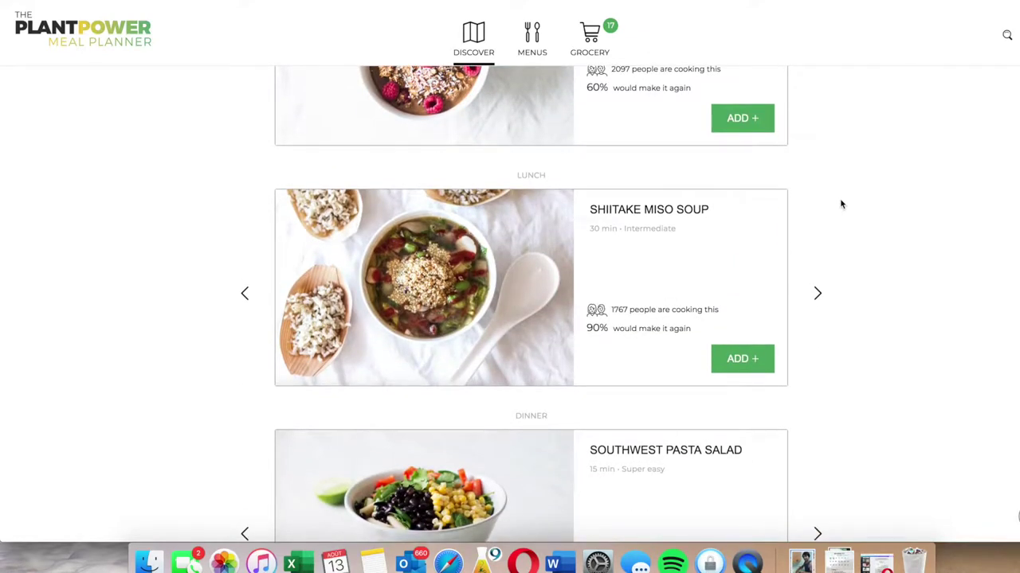
{"action": "scroll", "coordinate": [841, 204], "scroll_direction": "down", "scroll_amount": 1}
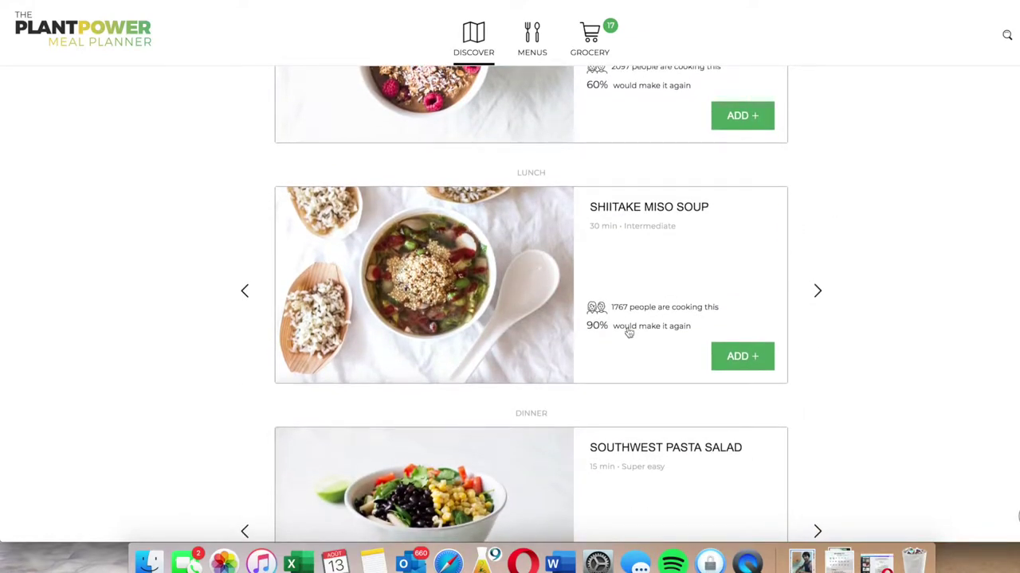
Read through the Shiitake Miso Soup recipe and bring up its Add Recipe dialog
{"action": "left_click", "coordinate": [518, 272]}
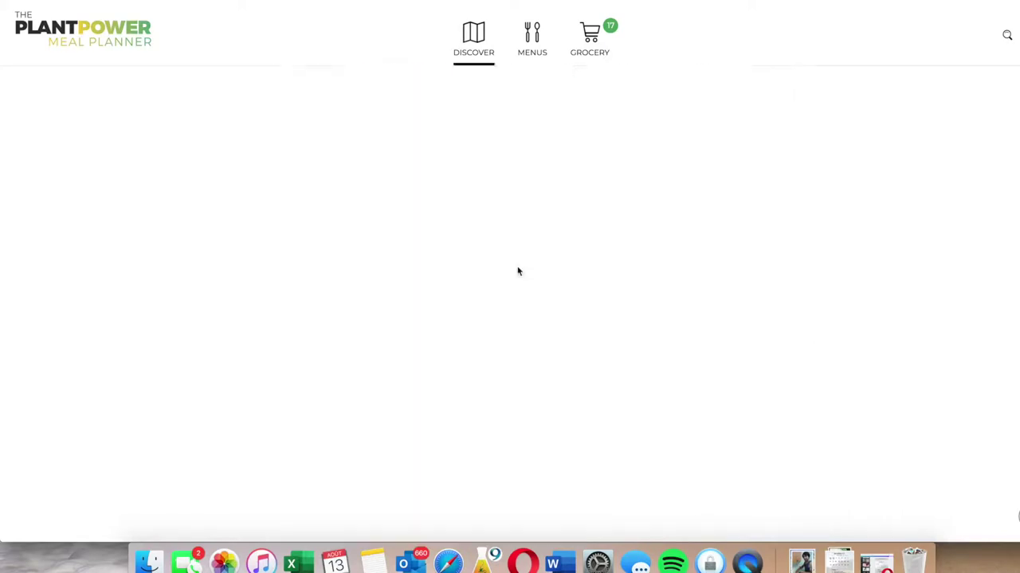
{"action": "scroll", "coordinate": [511, 426], "scroll_direction": "down", "scroll_amount": 5}
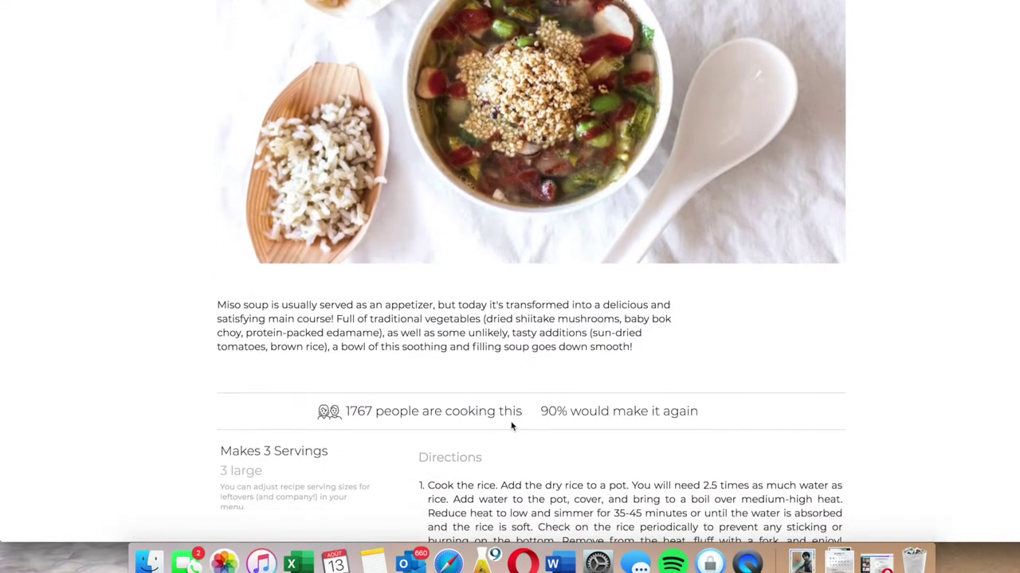
{"action": "scroll", "coordinate": [512, 422], "scroll_direction": "down", "scroll_amount": 3}
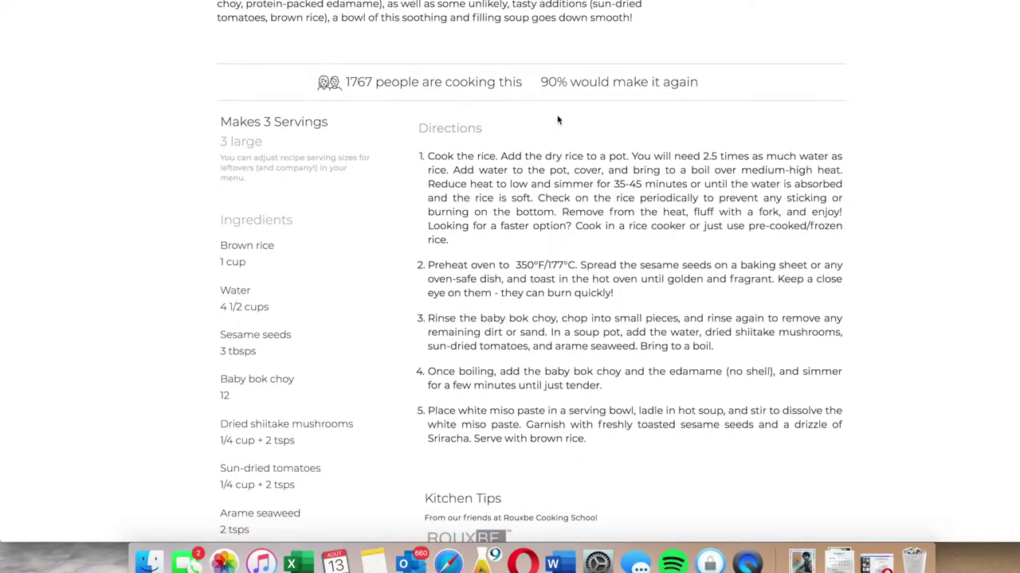
{"action": "scroll", "coordinate": [549, 172], "scroll_direction": "down", "scroll_amount": 3}
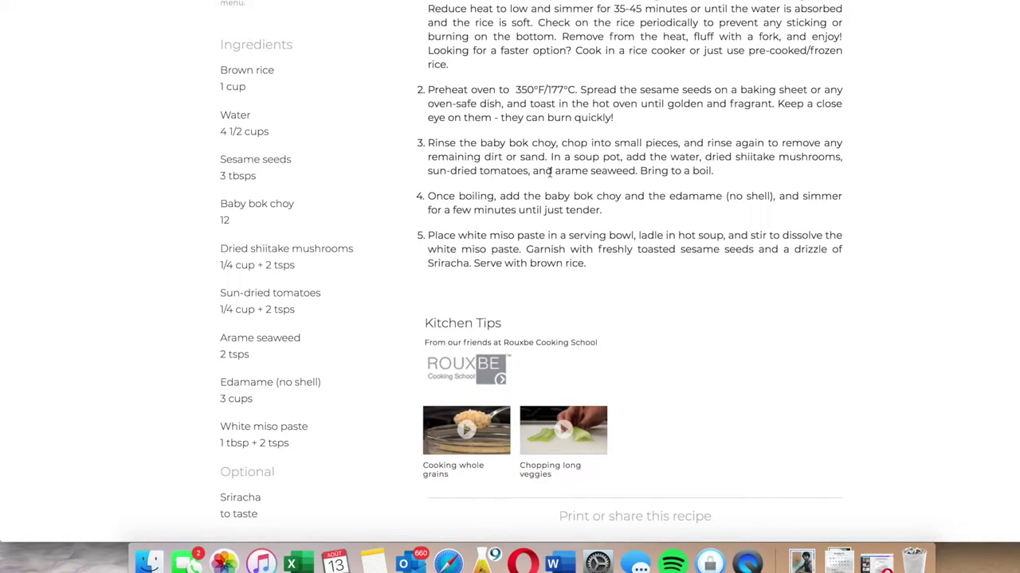
{"action": "scroll", "coordinate": [549, 172], "scroll_direction": "up", "scroll_amount": 10}
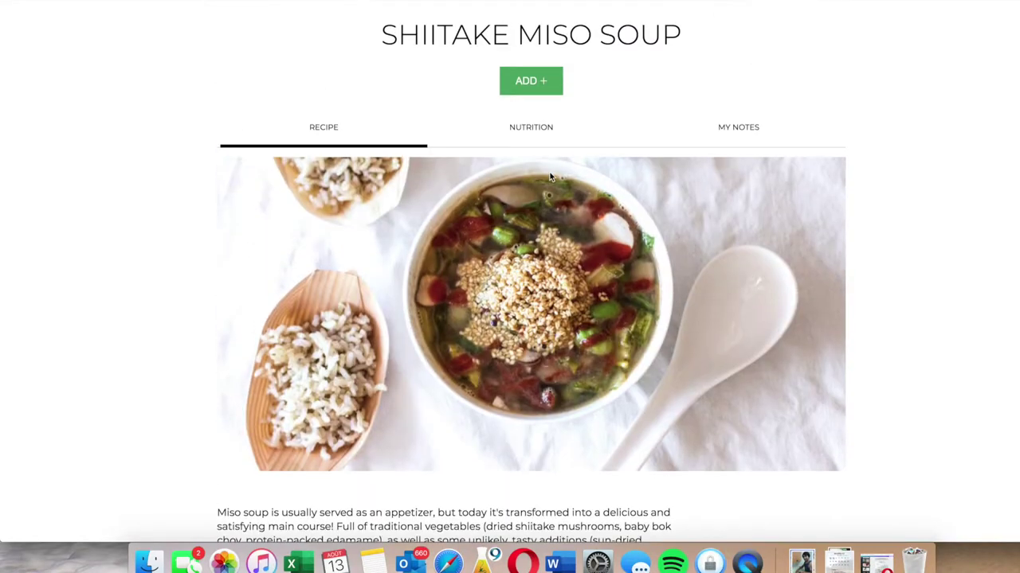
{"action": "left_click", "coordinate": [531, 80]}
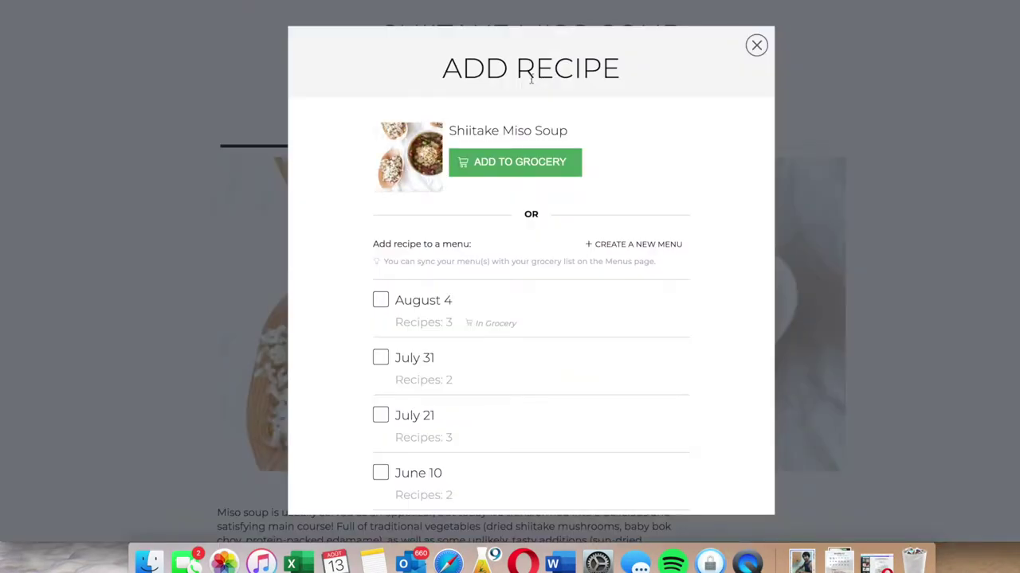
Create a new menu named 'This Week's menu' holding Shiitake Miso Soup
{"action": "left_click", "coordinate": [621, 246]}
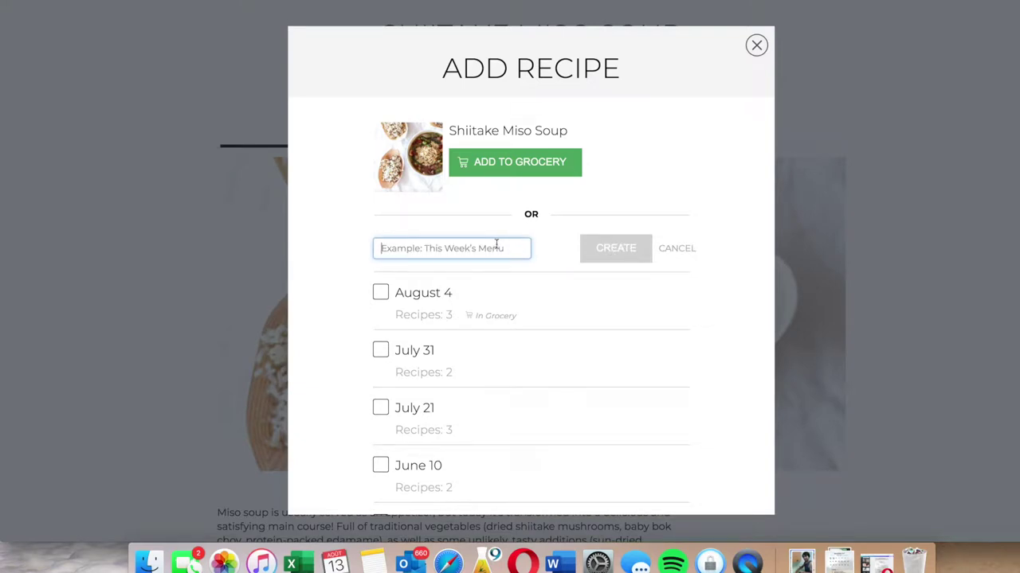
{"action": "type", "text": "This Week's menu"}
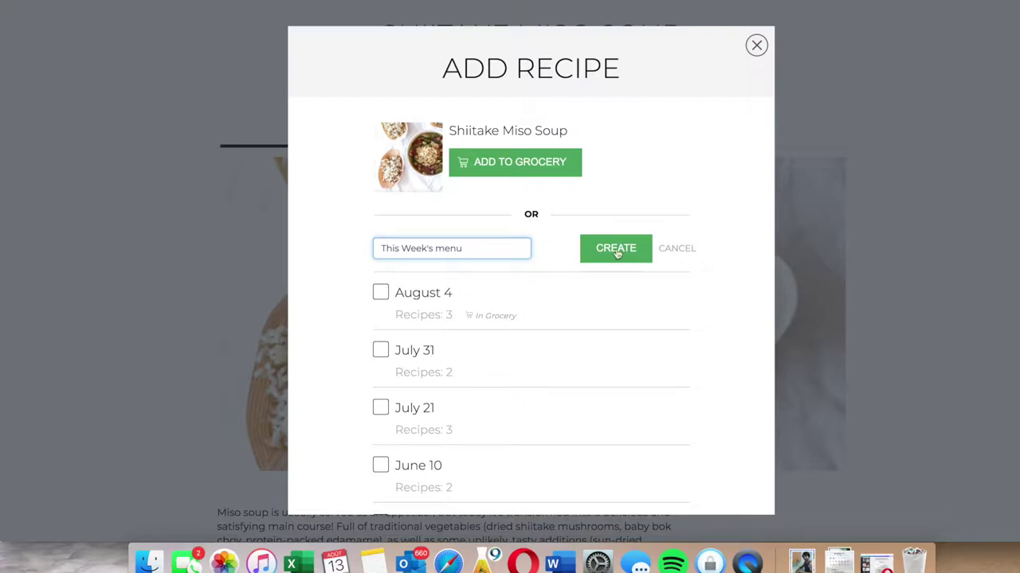
{"action": "left_click", "coordinate": [616, 249]}
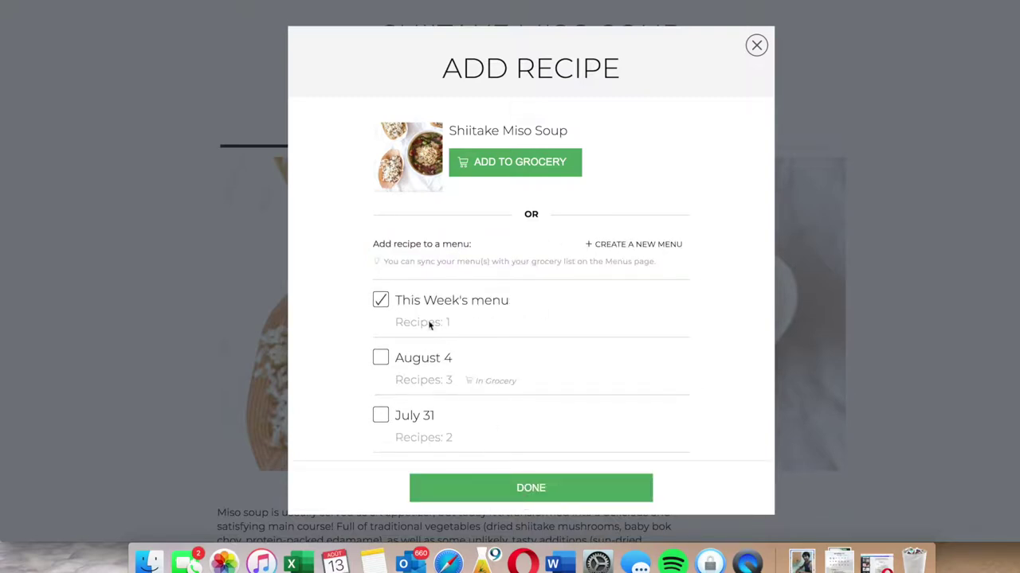
{"action": "left_click", "coordinate": [560, 492]}
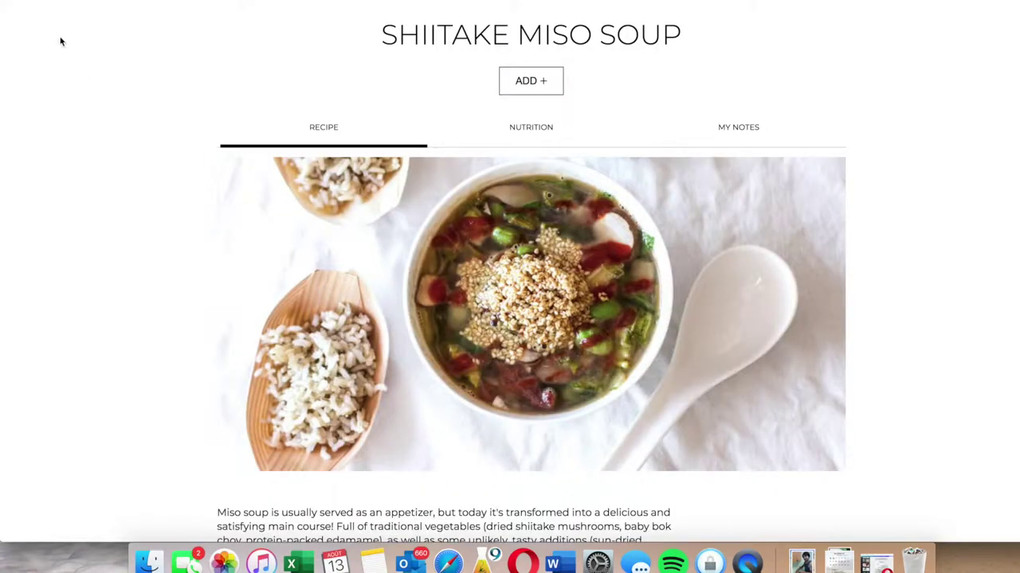
Return to Discover and browse two more dinner recommendations
{"action": "key", "text": "Escape"}
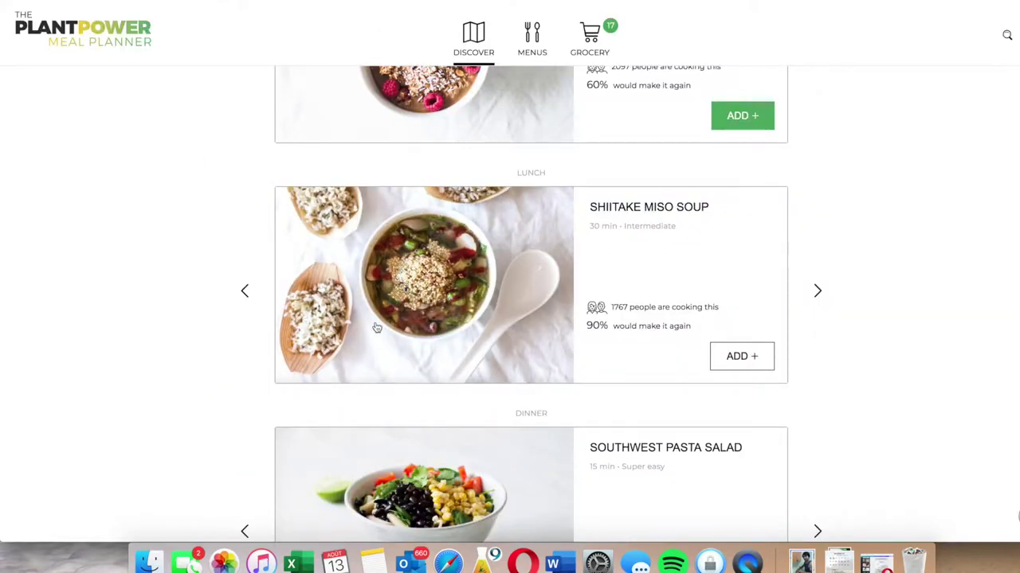
{"action": "scroll", "coordinate": [377, 327], "scroll_direction": "down", "scroll_amount": 3}
{"action": "left_click", "coordinate": [817, 352]}
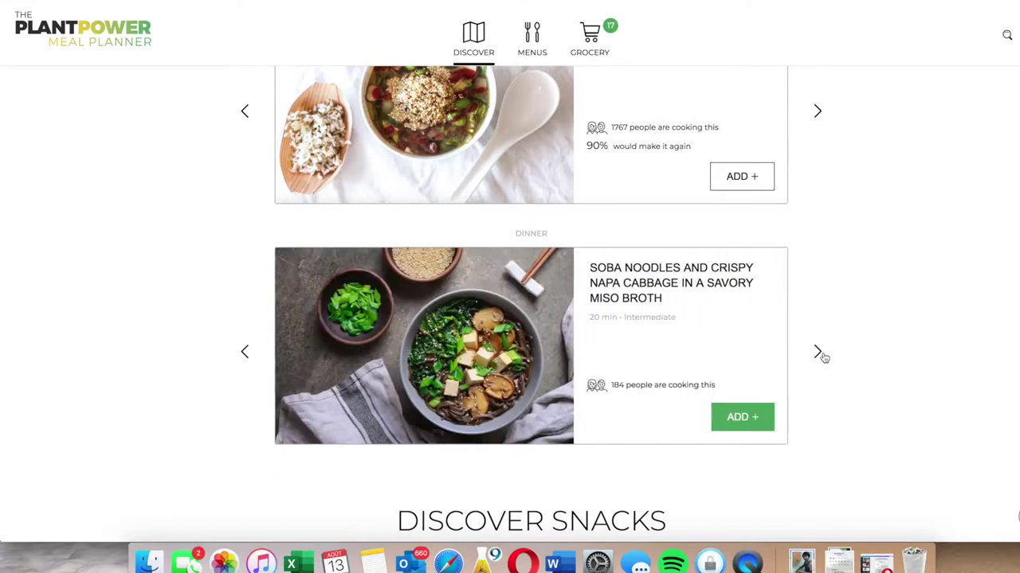
{"action": "left_click", "coordinate": [818, 353]}
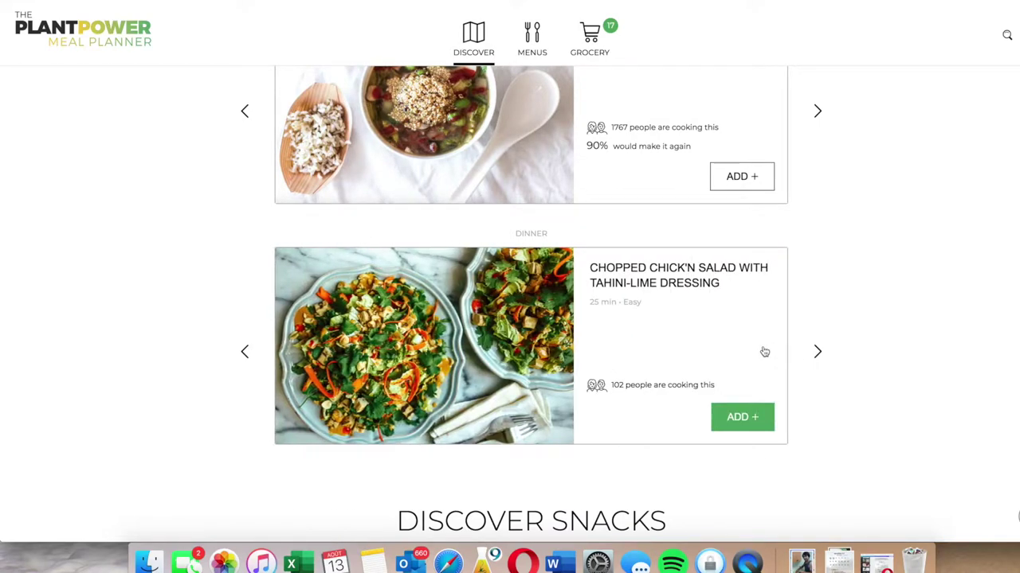
{"action": "scroll", "coordinate": [593, 276], "scroll_direction": "up", "scroll_amount": 6}
{"action": "scroll", "coordinate": [592, 275], "scroll_direction": "up", "scroll_amount": 1}
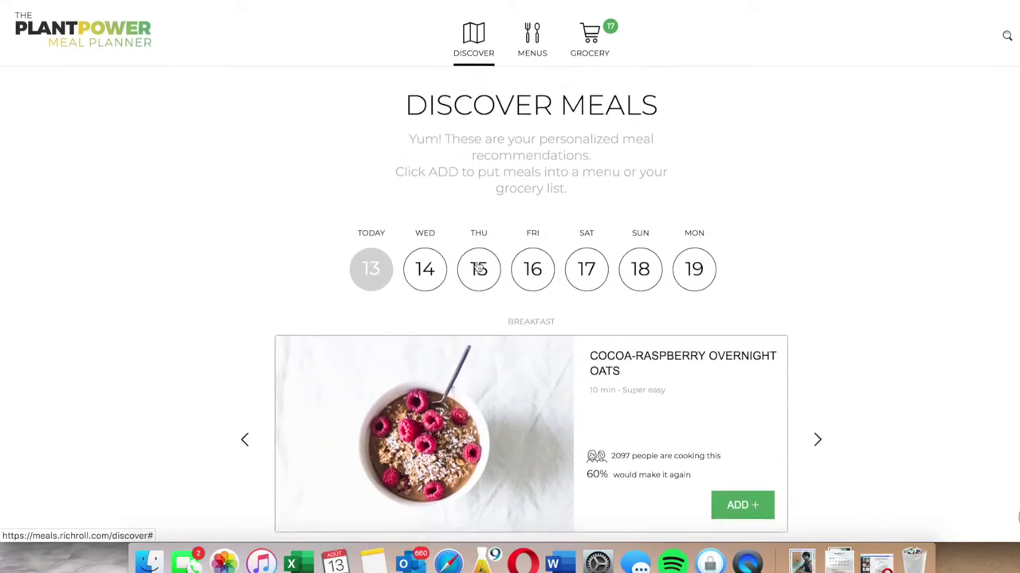
Switch to Wednesday the 14th and cycle breakfast to Apricot Chia Oatmeal
{"action": "left_click", "coordinate": [422, 269]}
{"action": "scroll", "coordinate": [628, 390], "scroll_direction": "down", "scroll_amount": 3}
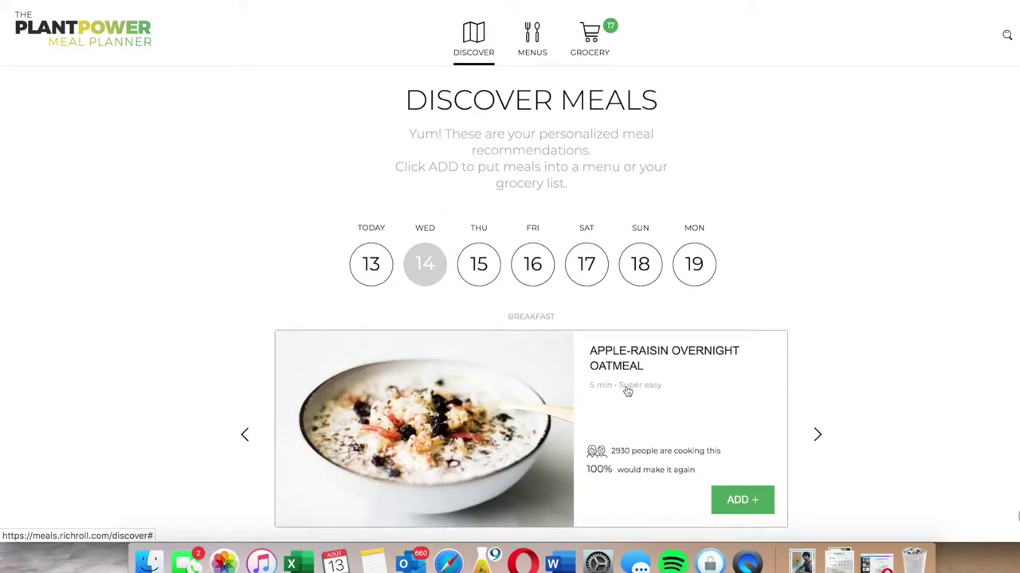
{"action": "scroll", "coordinate": [628, 390], "scroll_direction": "down", "scroll_amount": 3}
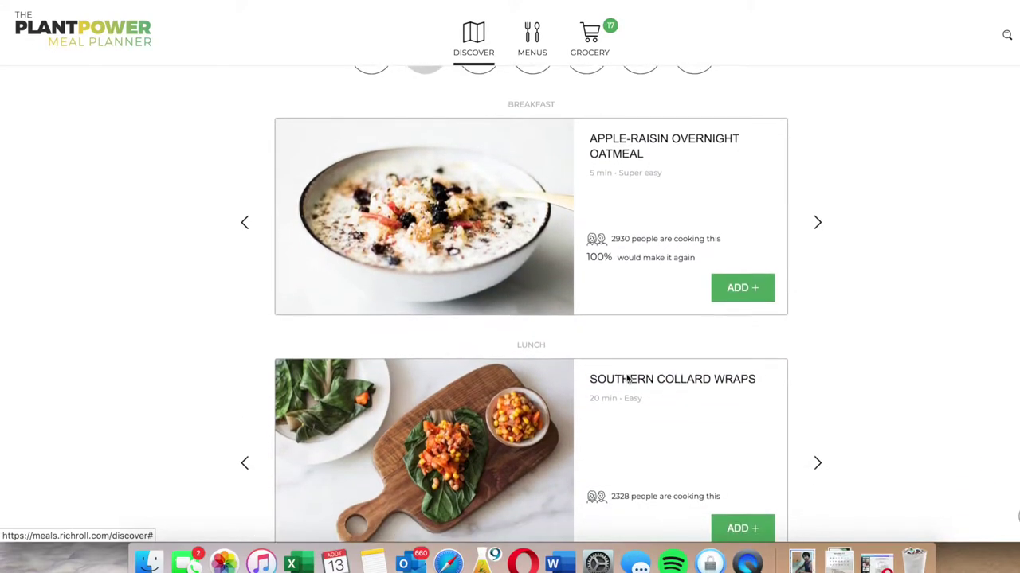
{"action": "scroll", "coordinate": [628, 376], "scroll_direction": "down", "scroll_amount": 4}
{"action": "scroll", "coordinate": [626, 368], "scroll_direction": "up", "scroll_amount": 4}
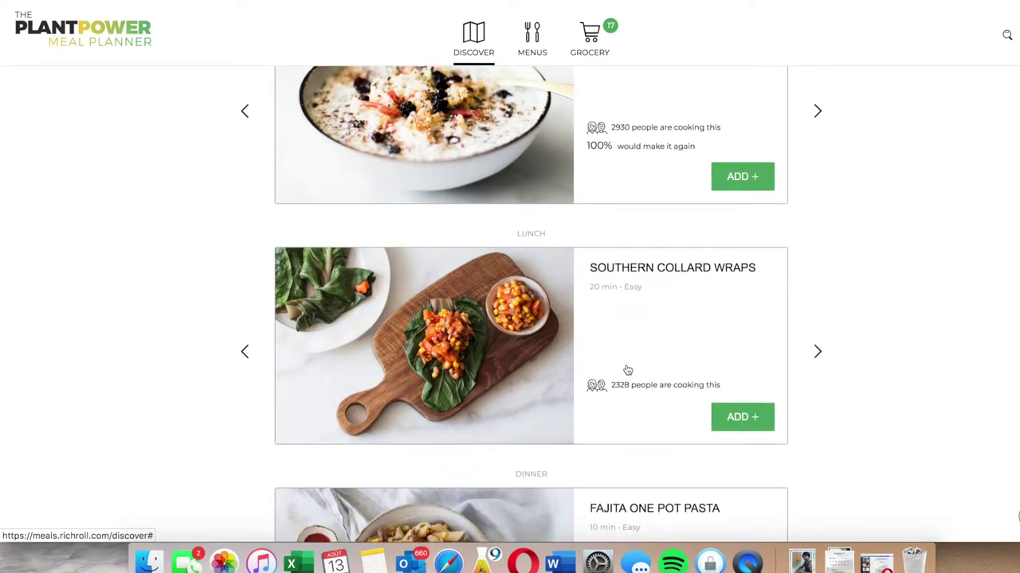
{"action": "left_click", "coordinate": [818, 192]}
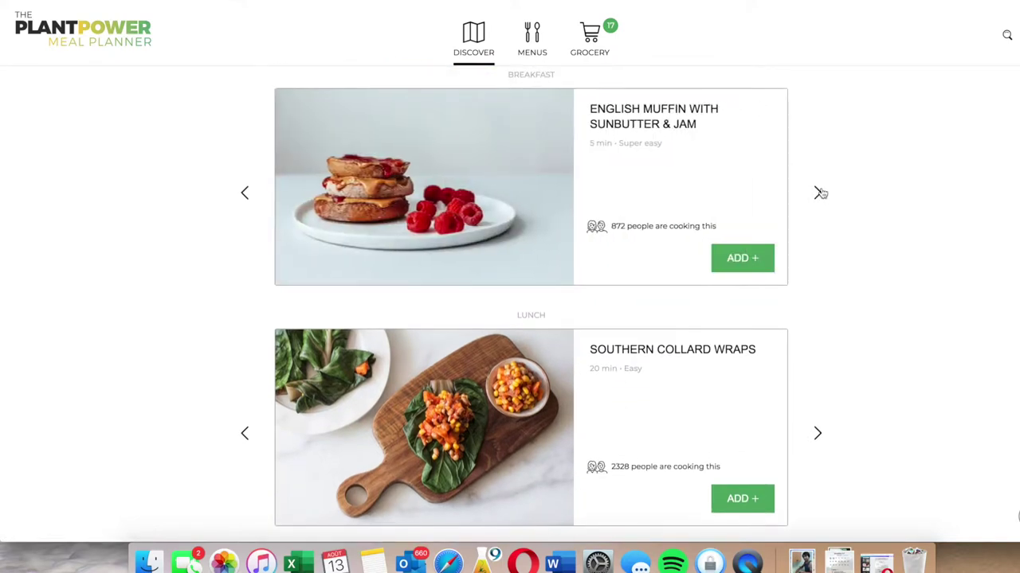
{"action": "scroll", "coordinate": [823, 193], "scroll_direction": "up", "scroll_amount": 1}
{"action": "left_click", "coordinate": [821, 232]}
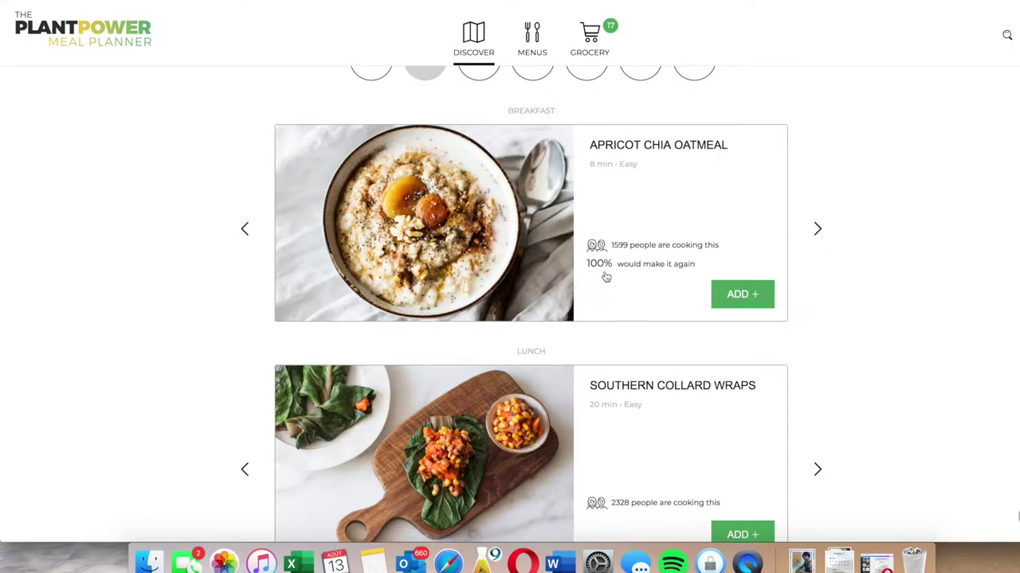
Add Apricot Chia Oatmeal to This Week's menu, making two recipes, then return to Discover
{"action": "left_click", "coordinate": [554, 266]}
{"action": "scroll", "coordinate": [613, 344], "scroll_direction": "down", "scroll_amount": 13}
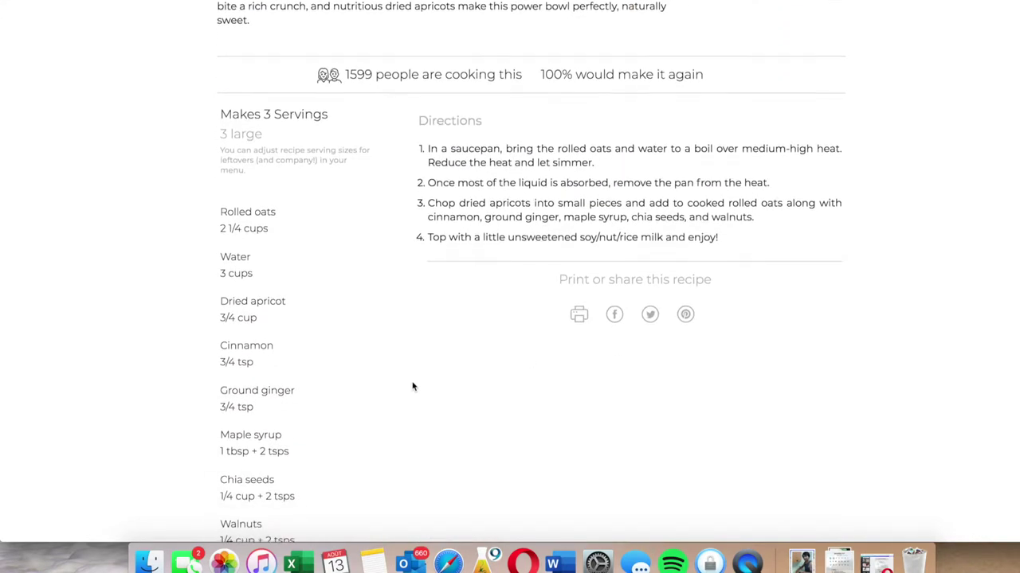
{"action": "scroll", "coordinate": [301, 206], "scroll_direction": "down", "scroll_amount": 2}
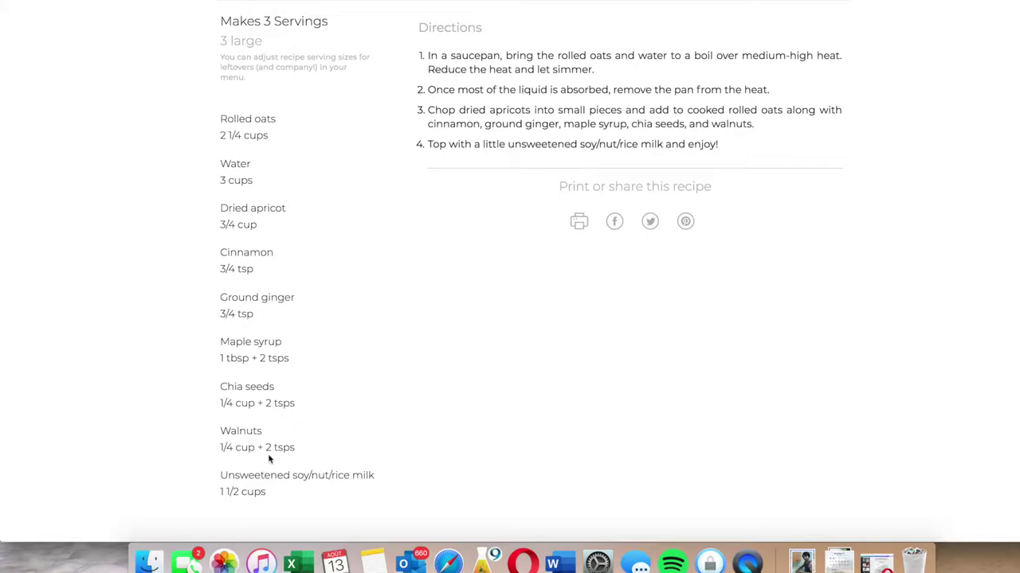
{"action": "scroll", "coordinate": [557, 487], "scroll_direction": "up", "scroll_amount": 15}
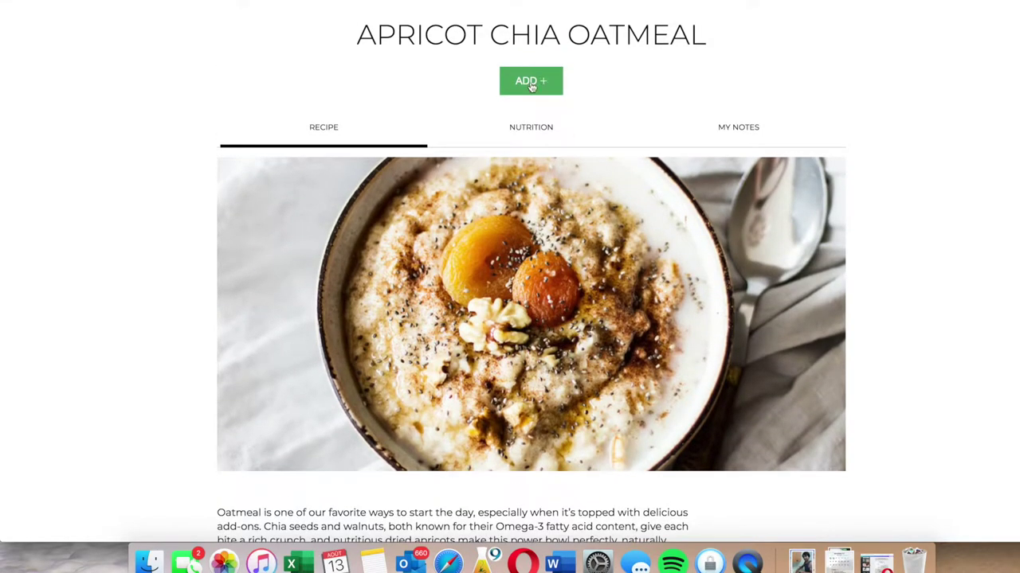
{"action": "left_click", "coordinate": [531, 83]}
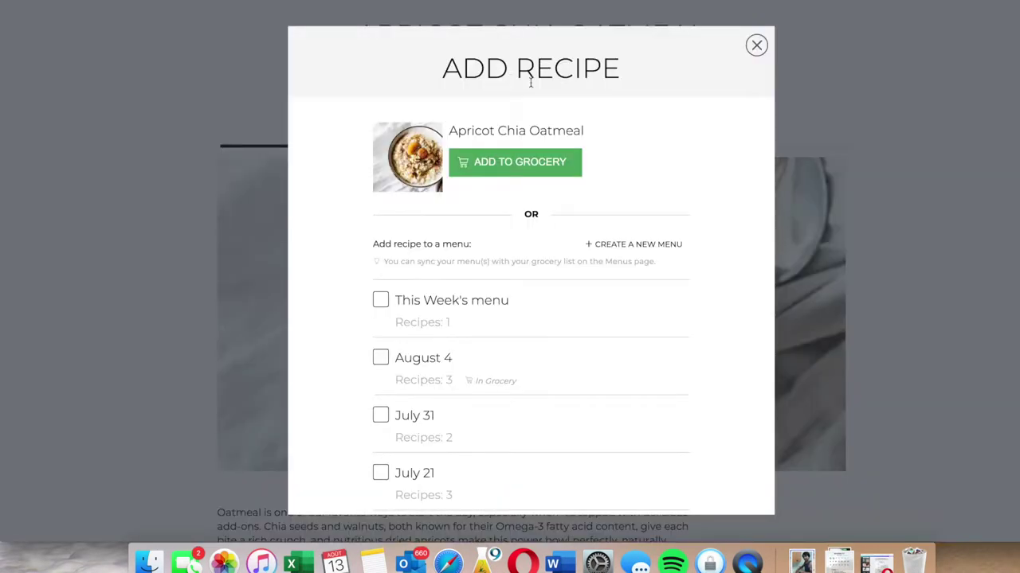
{"action": "left_click", "coordinate": [380, 301]}
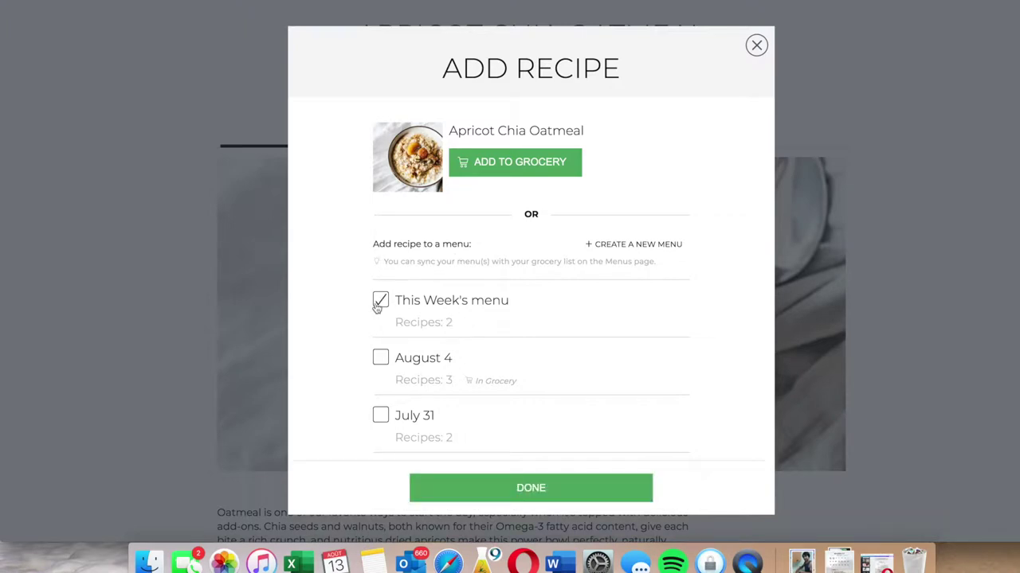
{"action": "left_click", "coordinate": [561, 488]}
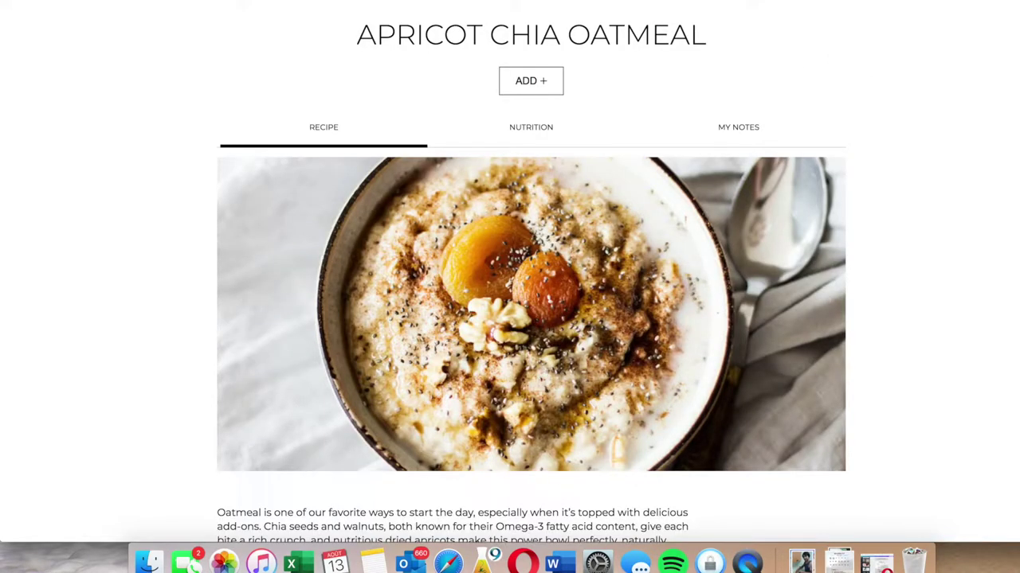
{"action": "key", "text": "Escape"}
Switch to Thursday the 15th and browse two dinner suggestions
{"action": "scroll", "coordinate": [857, 294], "scroll_direction": "up", "scroll_amount": 3}
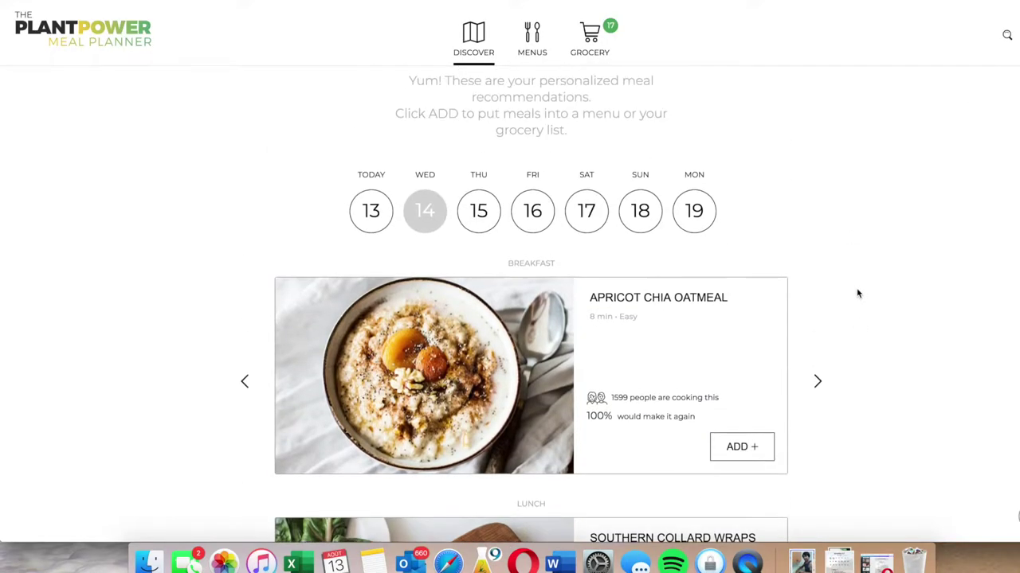
{"action": "left_click", "coordinate": [482, 219]}
{"action": "scroll", "coordinate": [644, 296], "scroll_direction": "down", "scroll_amount": 5}
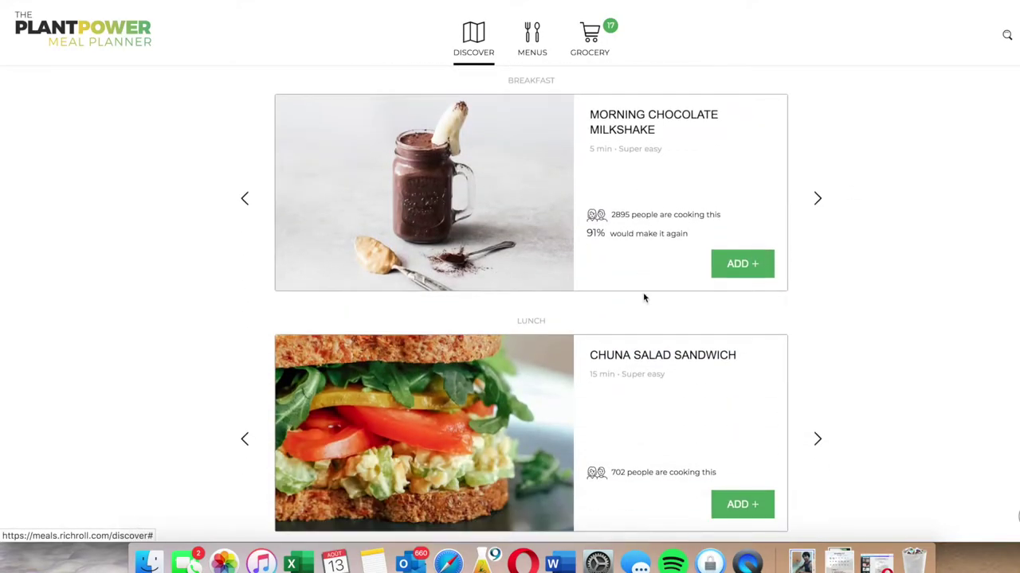
{"action": "scroll", "coordinate": [644, 294], "scroll_direction": "down", "scroll_amount": 4}
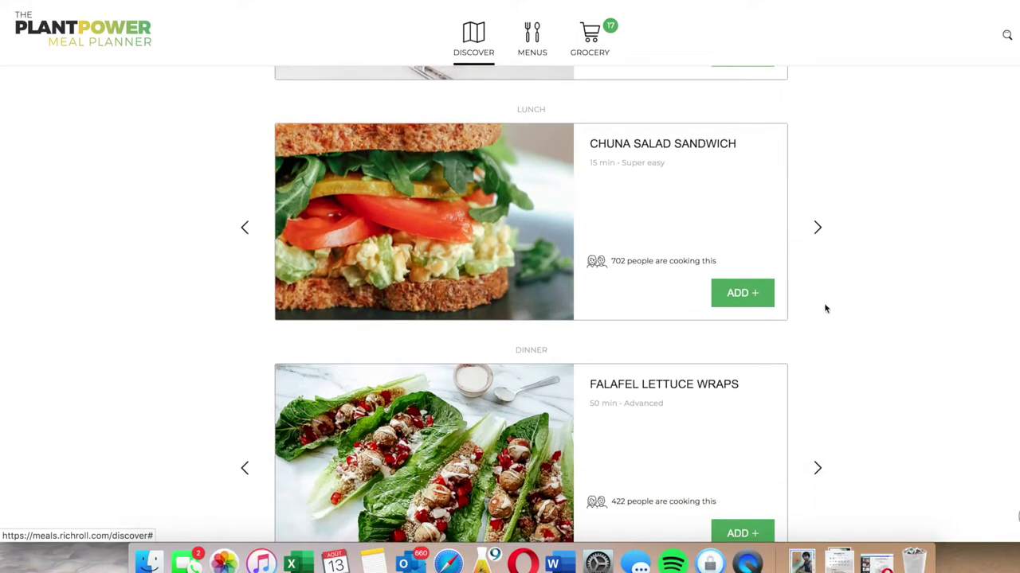
{"action": "scroll", "coordinate": [822, 325], "scroll_direction": "down", "scroll_amount": 3}
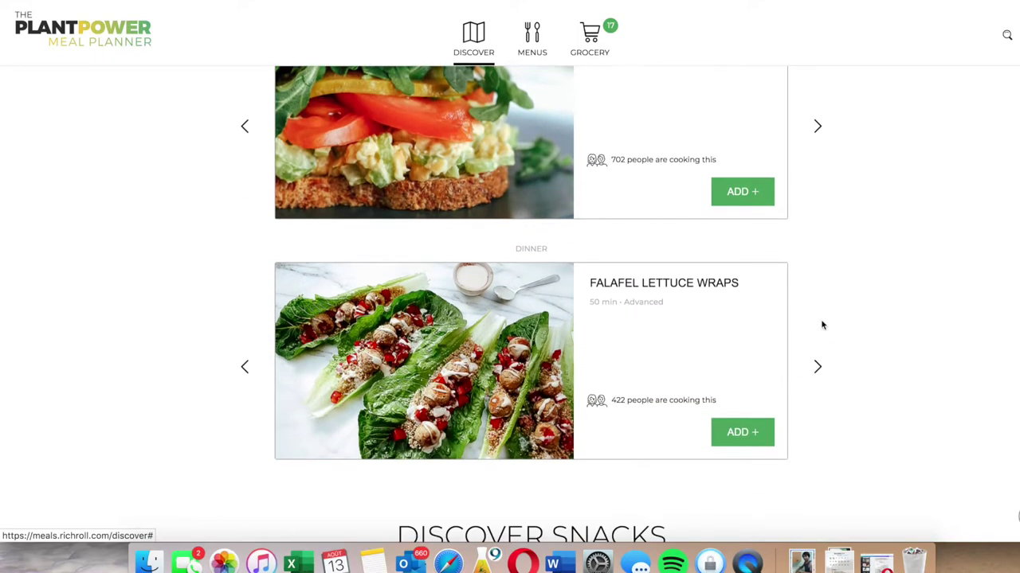
{"action": "left_click", "coordinate": [822, 377]}
{"action": "left_click", "coordinate": [822, 377]}
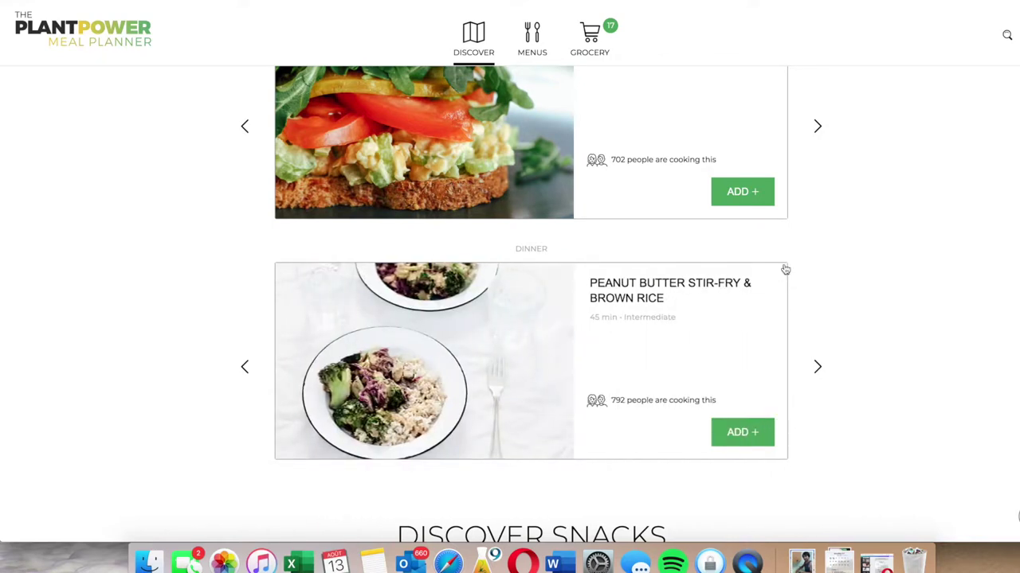
Cycle lunch to Homemade Teriyaki Edamame & Broccoli Stir-Fry and open that recipe
{"action": "scroll", "coordinate": [783, 269], "scroll_direction": "up", "scroll_amount": 5}
{"action": "left_click", "coordinate": [814, 300]}
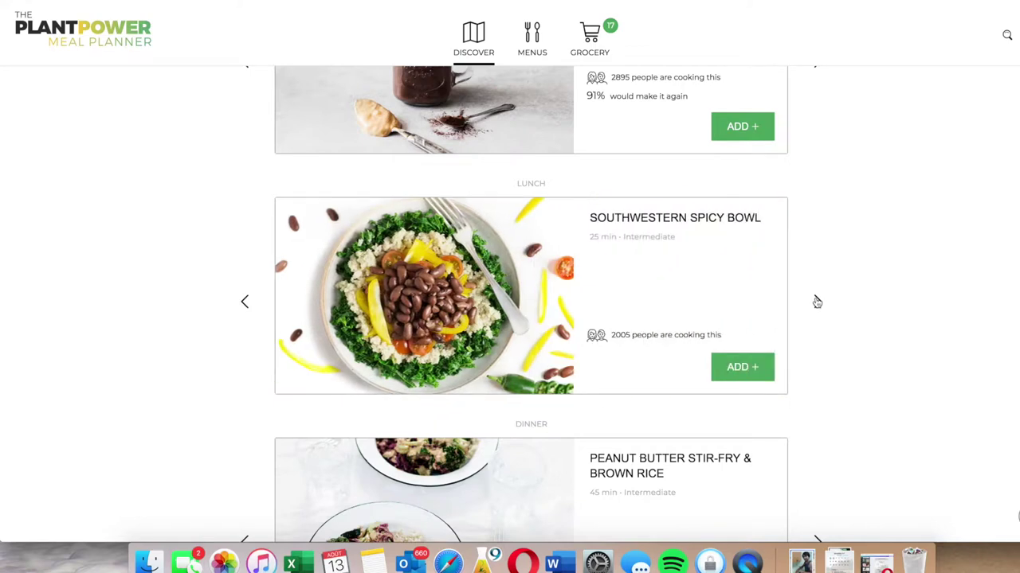
{"action": "left_click", "coordinate": [817, 301]}
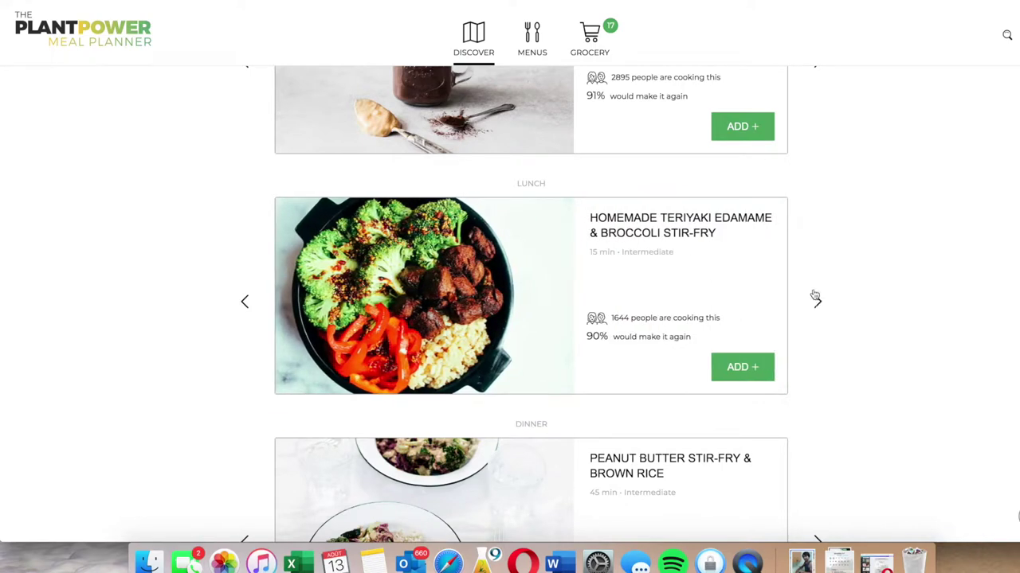
{"action": "left_click", "coordinate": [525, 305]}
Scroll through the stir-fry's servings, ingredients and directions
{"action": "scroll", "coordinate": [569, 275], "scroll_direction": "down", "scroll_amount": 9}
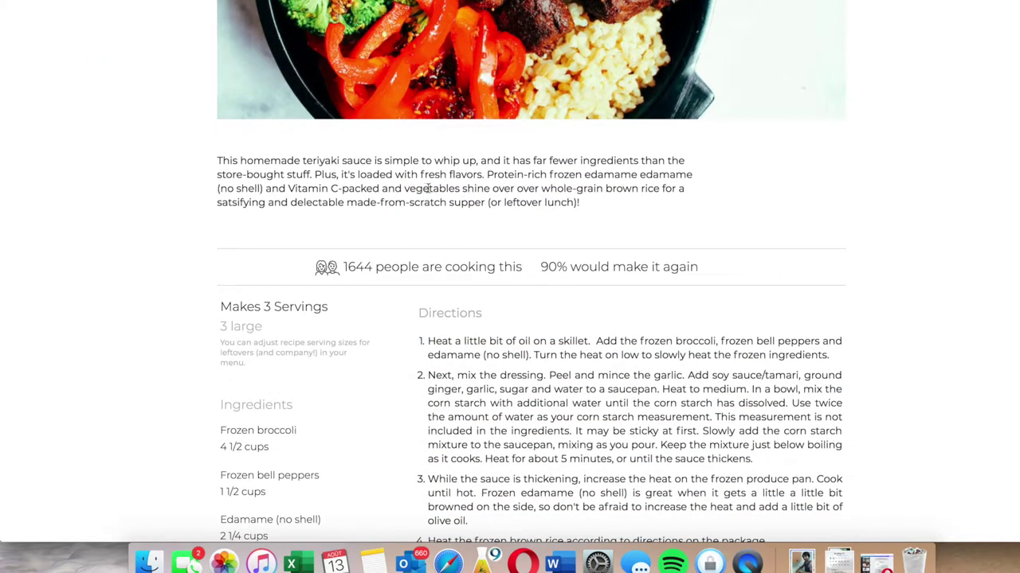
{"action": "scroll", "coordinate": [495, 245], "scroll_direction": "down", "scroll_amount": 2}
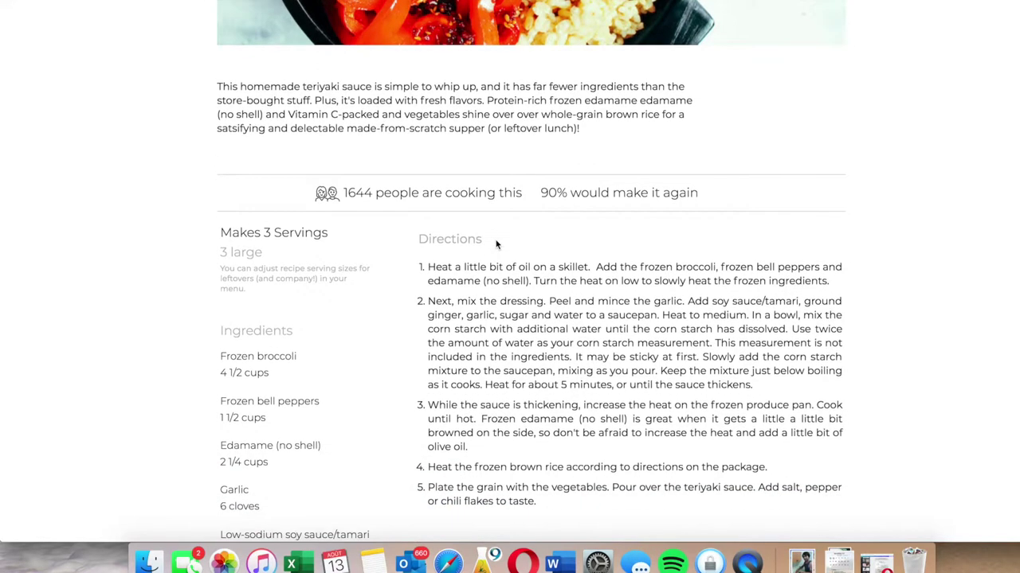
{"action": "scroll", "coordinate": [500, 195], "scroll_direction": "down", "scroll_amount": 3}
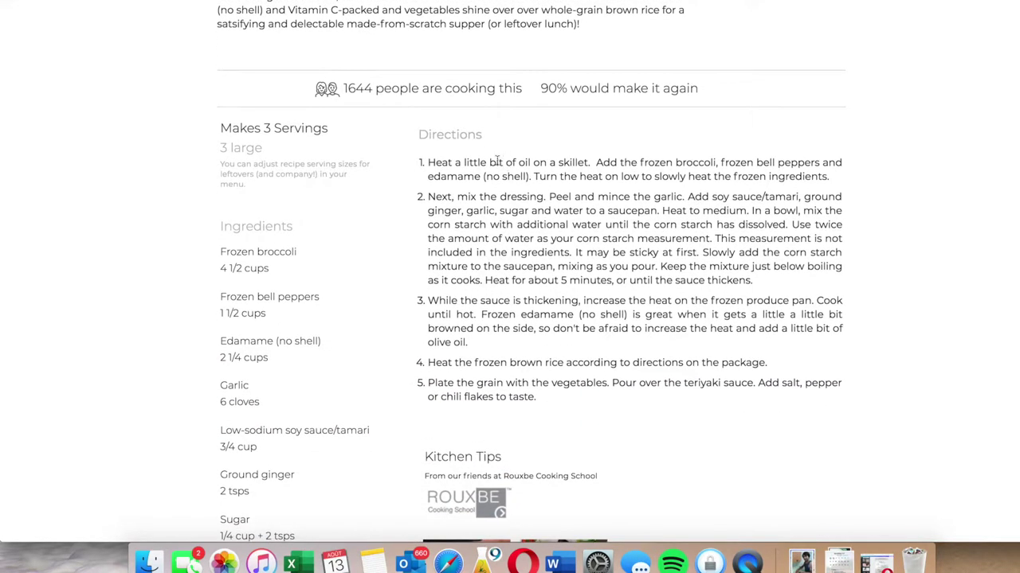
{"action": "scroll", "coordinate": [516, 249], "scroll_direction": "down", "scroll_amount": 4}
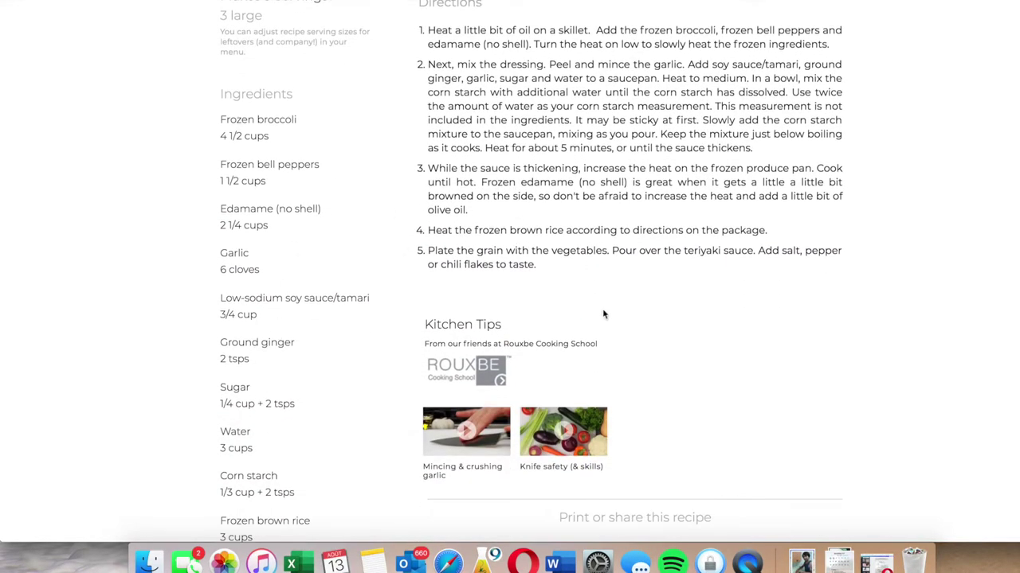
{"action": "scroll", "coordinate": [602, 313], "scroll_direction": "up", "scroll_amount": 15}
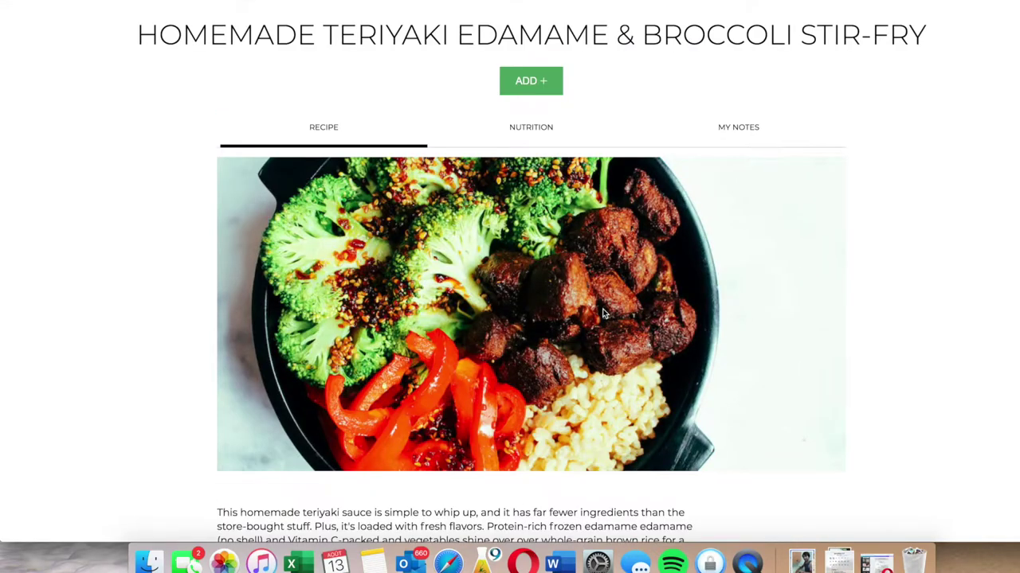
Review the stir-fry's nutrition breakdown, then bring up its Add Recipe dialog
{"action": "left_click", "coordinate": [532, 135]}
{"action": "scroll", "coordinate": [562, 331], "scroll_direction": "down", "scroll_amount": 1}
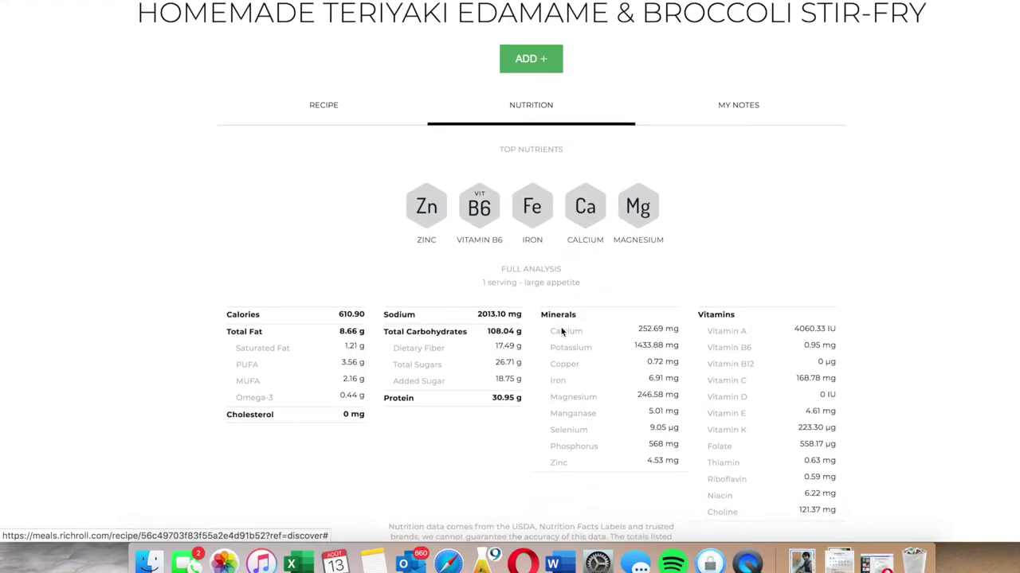
{"action": "scroll", "coordinate": [561, 332], "scroll_direction": "down", "scroll_amount": 2}
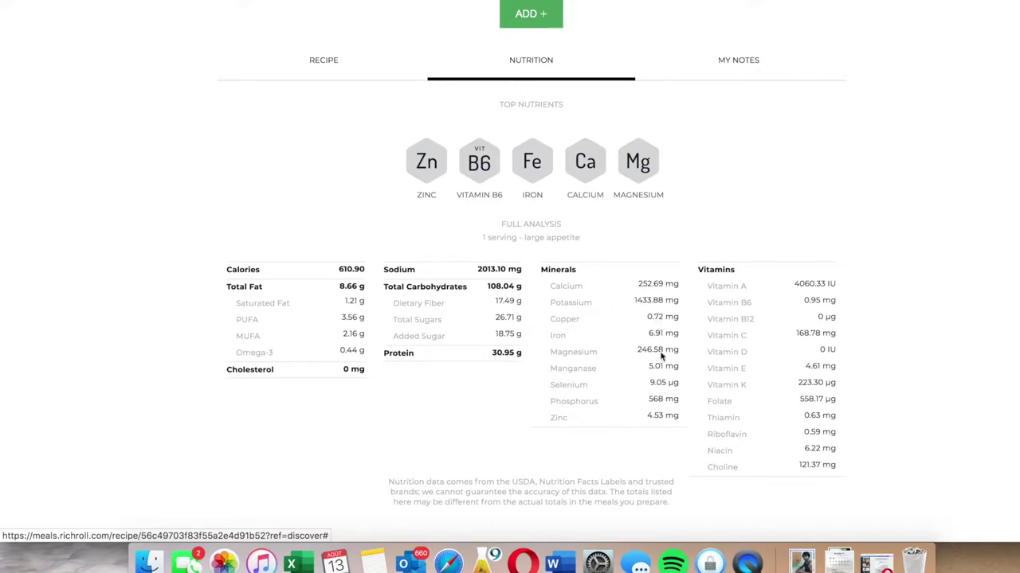
{"action": "scroll", "coordinate": [446, 195], "scroll_direction": "up", "scroll_amount": 3}
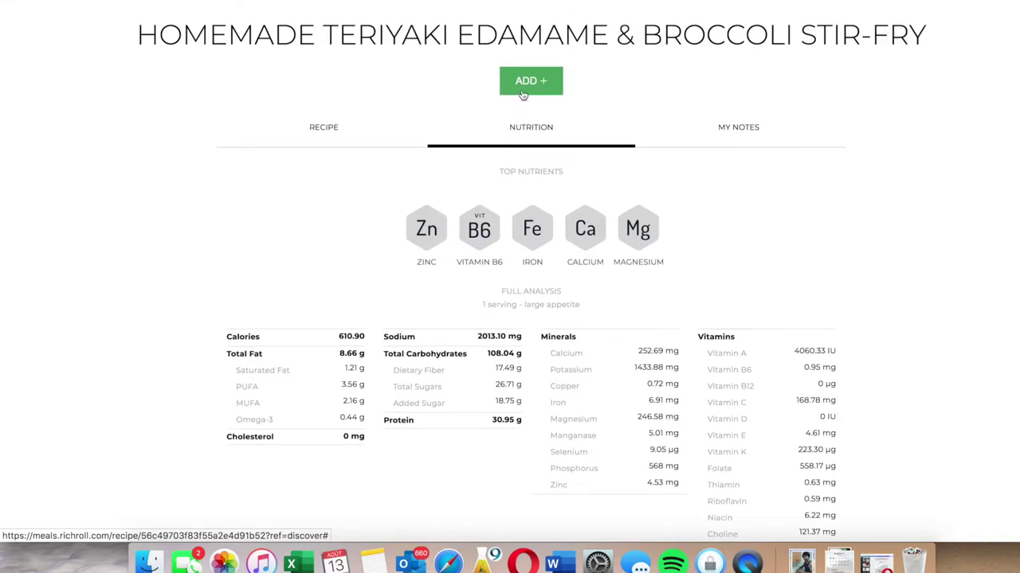
{"action": "left_click", "coordinate": [536, 83]}
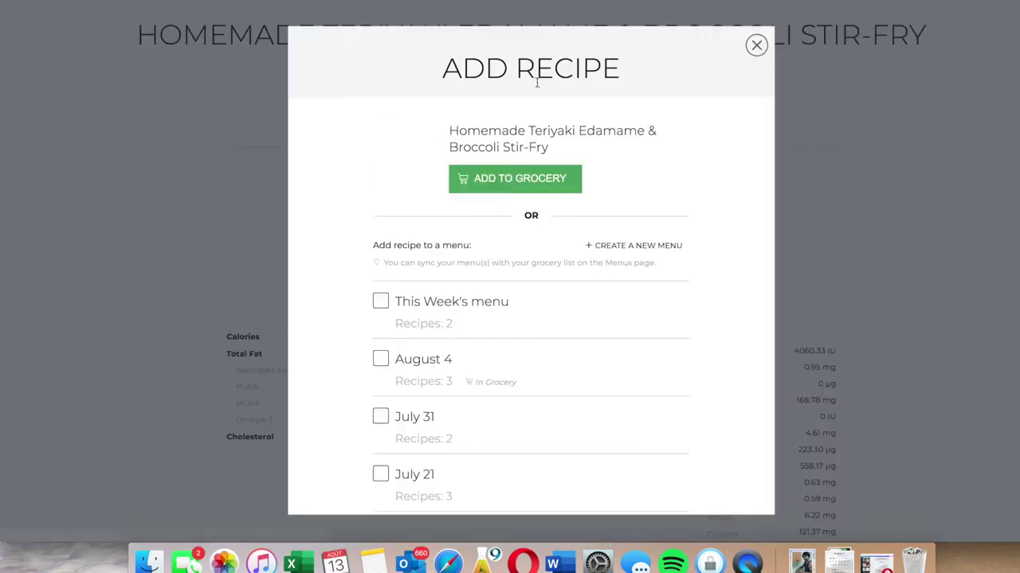
Add the stir-fry to This Week's menu, making three recipes, then go to Menus
{"action": "left_click", "coordinate": [380, 305]}
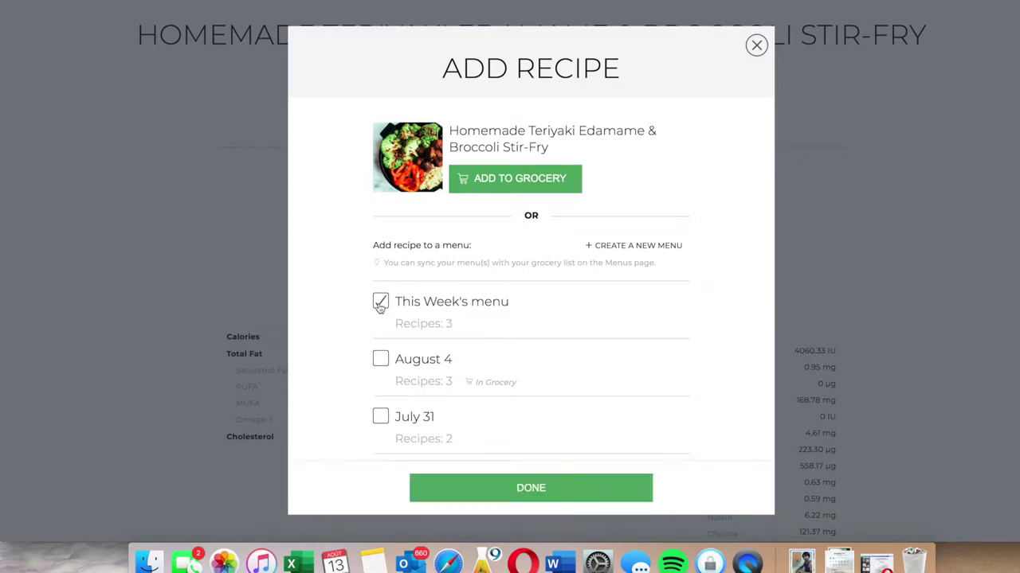
{"action": "left_click", "coordinate": [534, 482]}
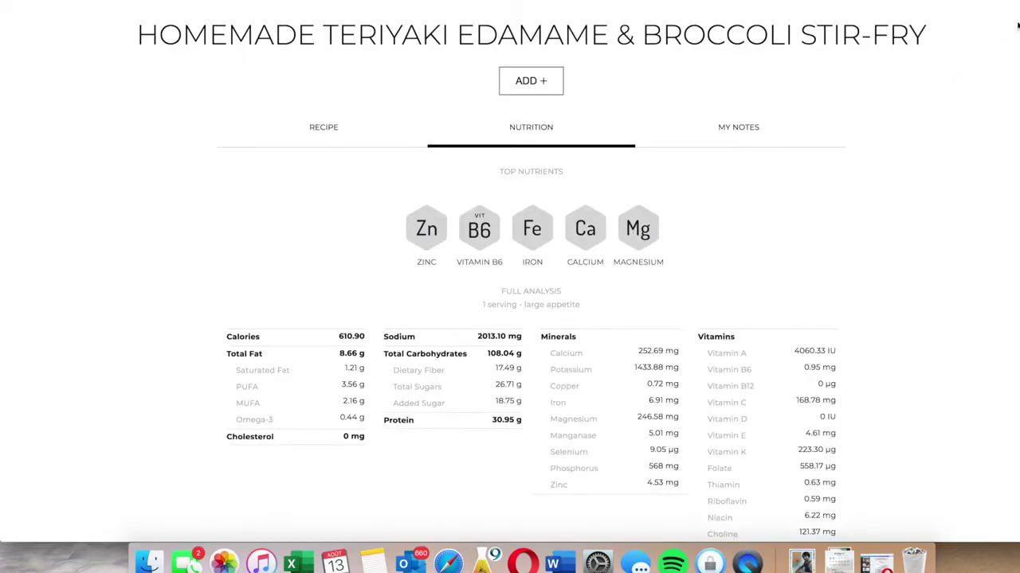
{"action": "key", "text": "Escape"}
{"action": "scroll", "coordinate": [921, 175], "scroll_direction": "up", "scroll_amount": 10}
{"action": "scroll", "coordinate": [921, 175], "scroll_direction": "down", "scroll_amount": 1}
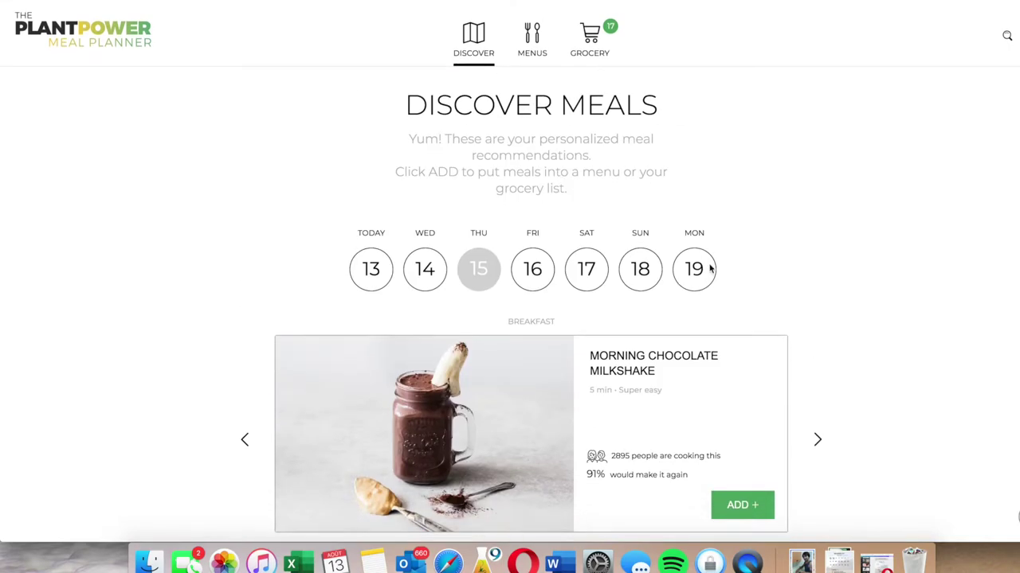
{"action": "left_click", "coordinate": [533, 47]}
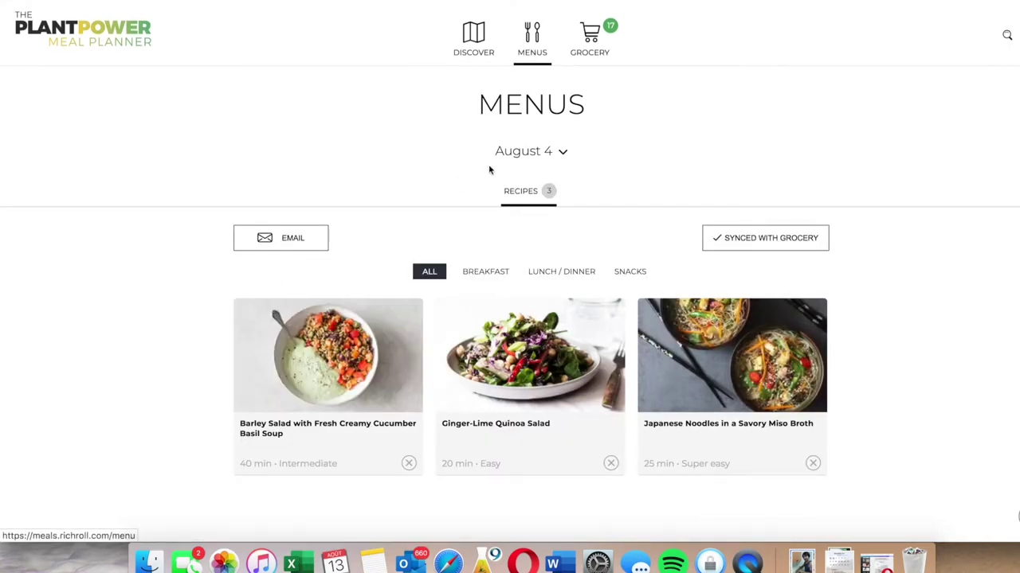
Select This Week's menu and sync it with grocery, raising the cart from 17 to 36
{"action": "scroll", "coordinate": [584, 271], "scroll_direction": "down", "scroll_amount": 1}
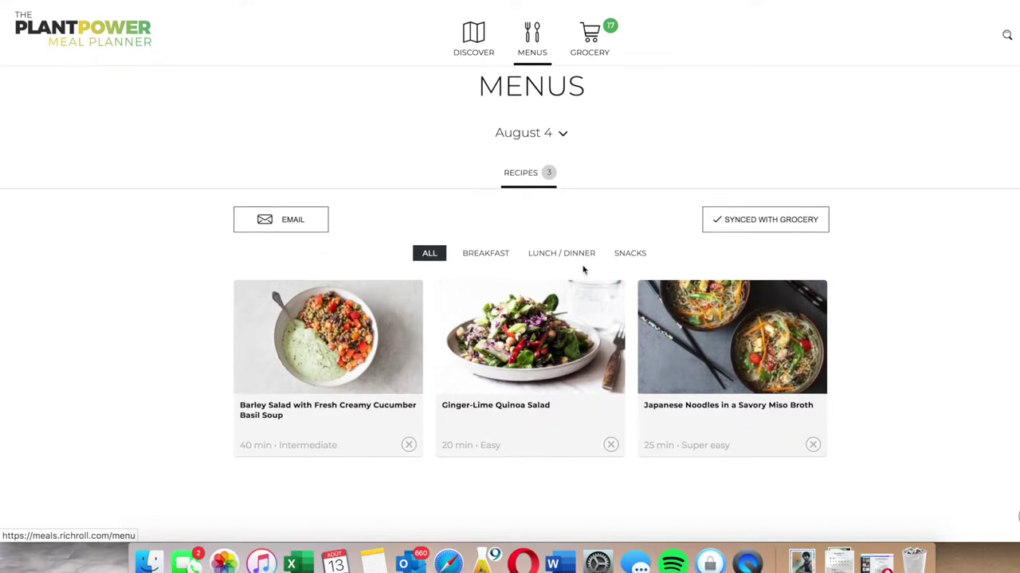
{"action": "left_click", "coordinate": [560, 137]}
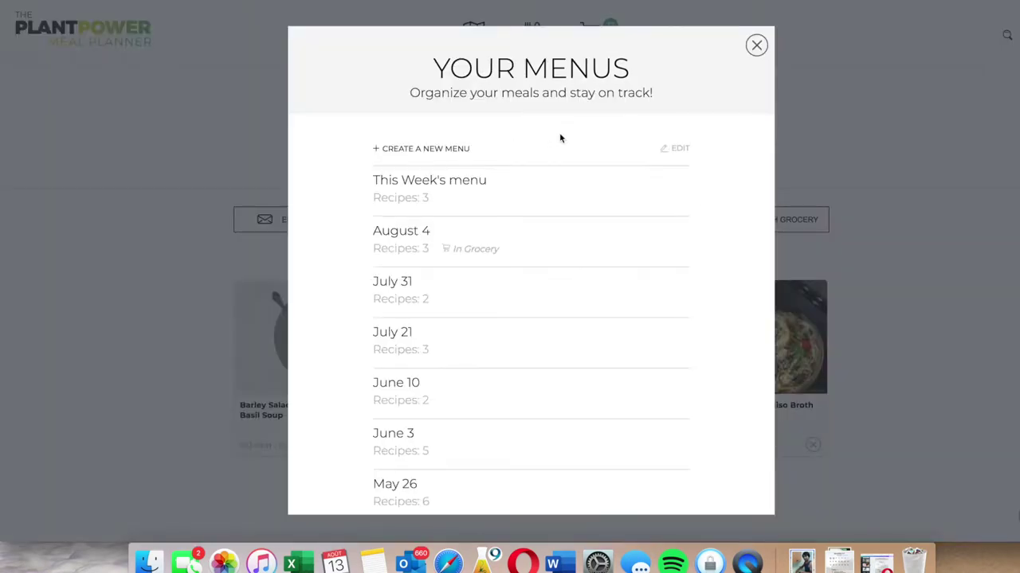
{"action": "left_click", "coordinate": [396, 185]}
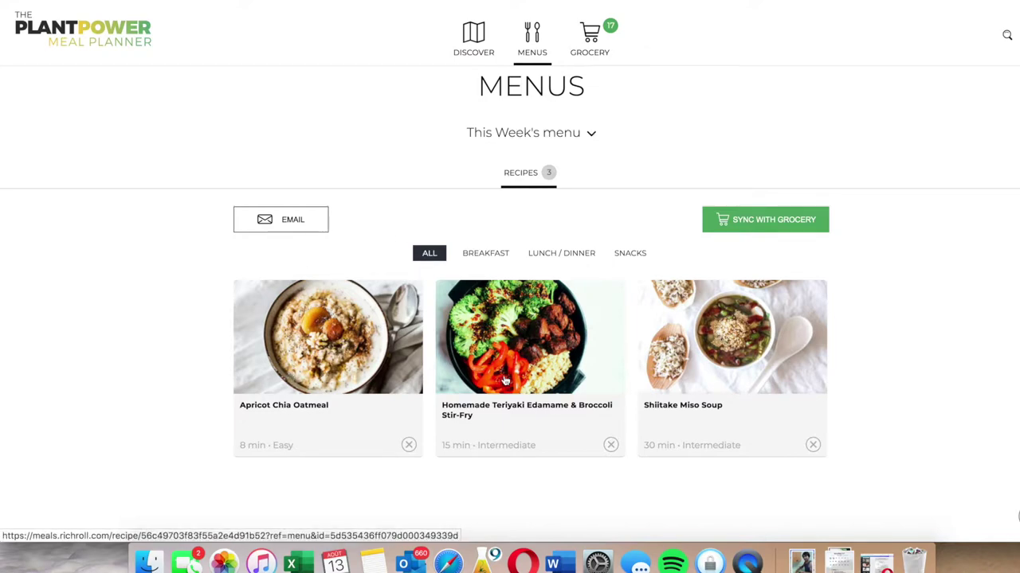
{"action": "left_click", "coordinate": [778, 227]}
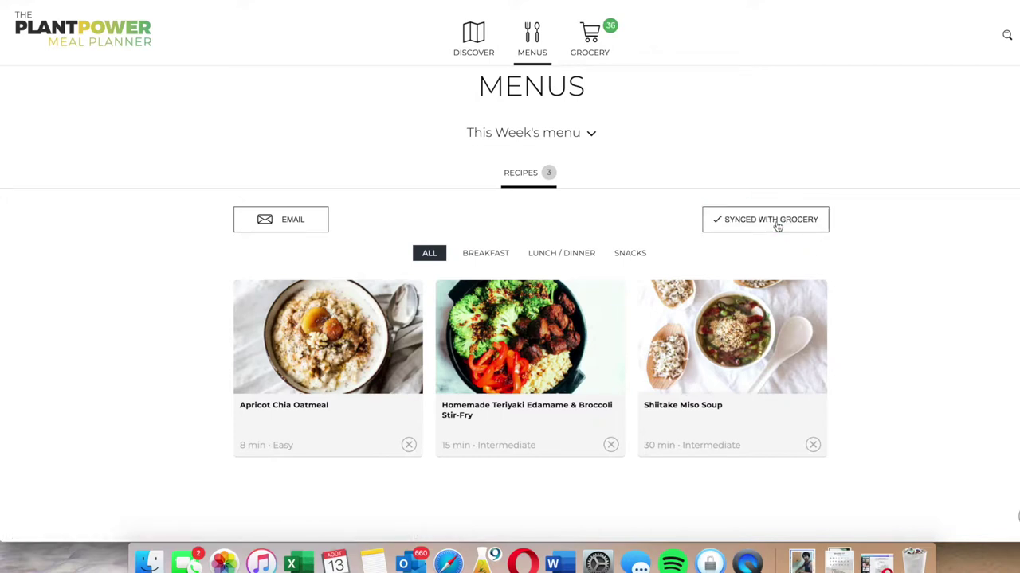
In the grocery list, check off Frozen Brown Rice, Brown Rice and Maple Syrup
{"action": "left_click", "coordinate": [599, 40]}
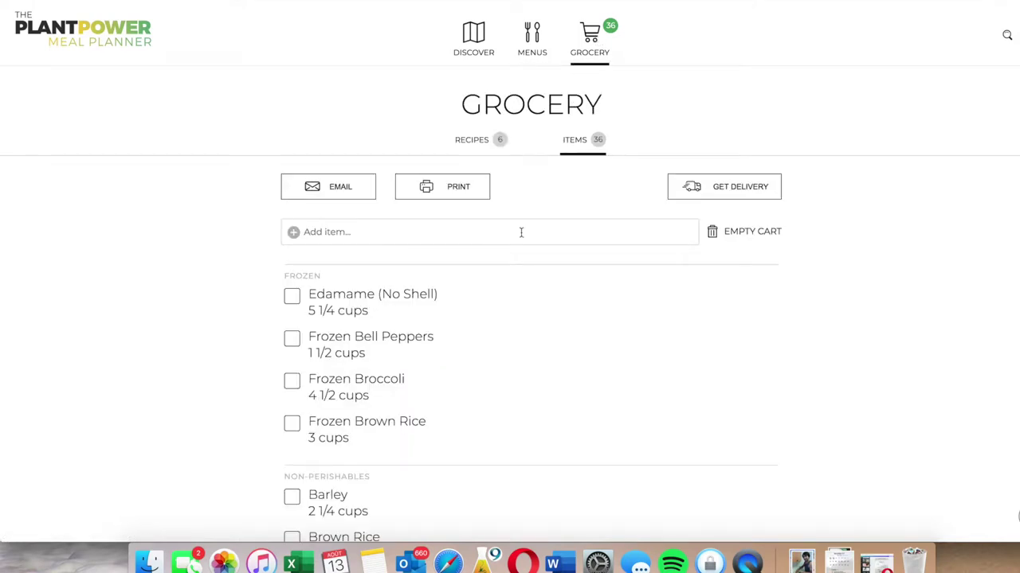
{"action": "scroll", "coordinate": [521, 232], "scroll_direction": "down", "scroll_amount": 2}
{"action": "scroll", "coordinate": [521, 232], "scroll_direction": "down", "scroll_amount": 5}
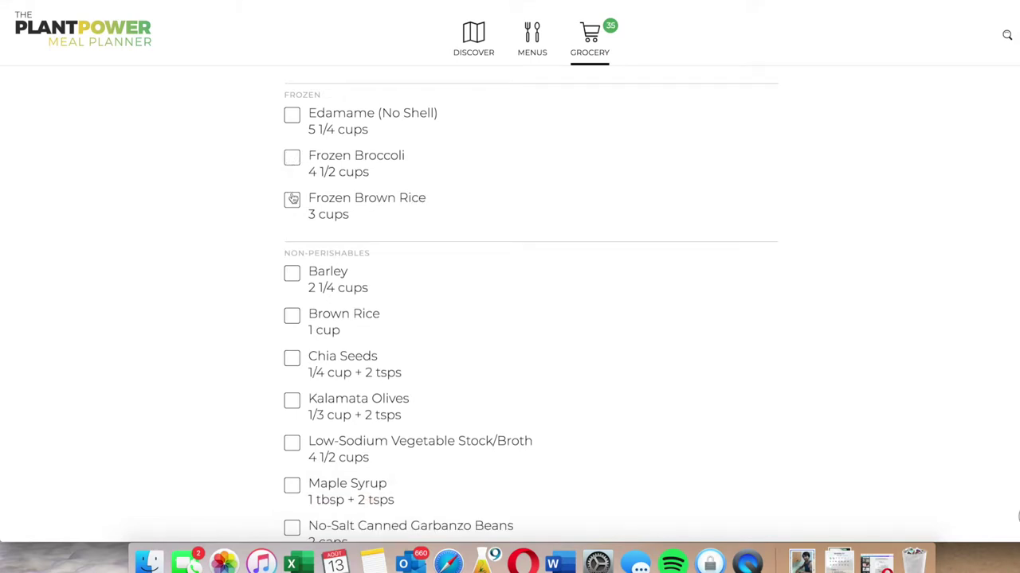
{"action": "left_click", "coordinate": [292, 200]}
{"action": "scroll", "coordinate": [443, 317], "scroll_direction": "down", "scroll_amount": 2}
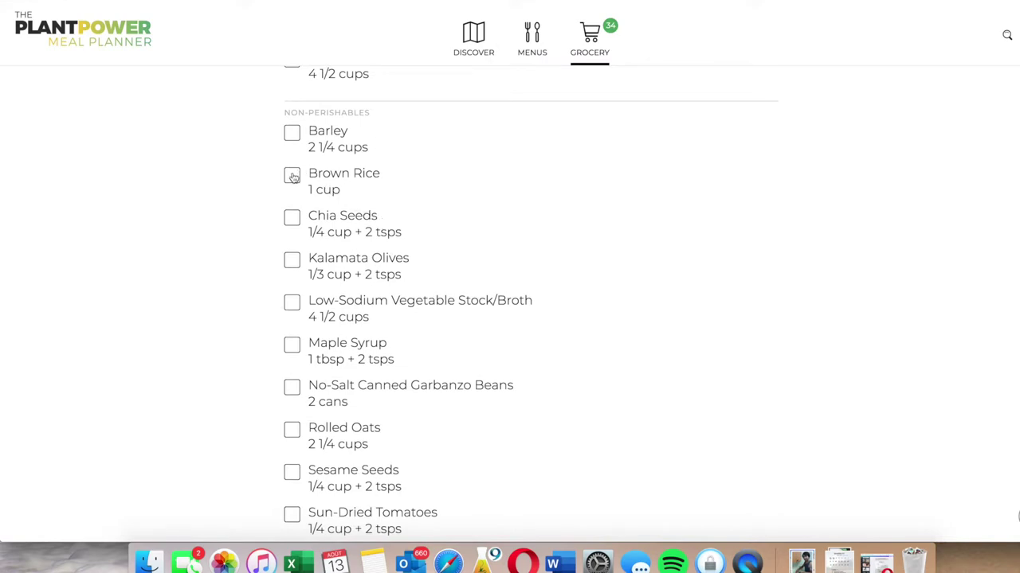
{"action": "scroll", "coordinate": [291, 178], "scroll_direction": "up", "scroll_amount": 1}
{"action": "left_click", "coordinate": [292, 224]}
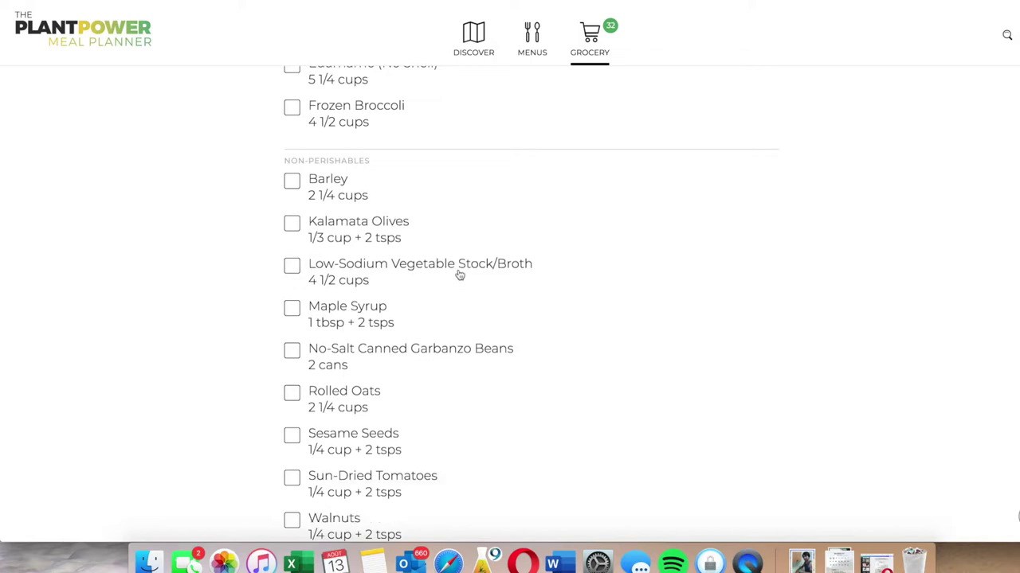
{"action": "left_click", "coordinate": [292, 310]}
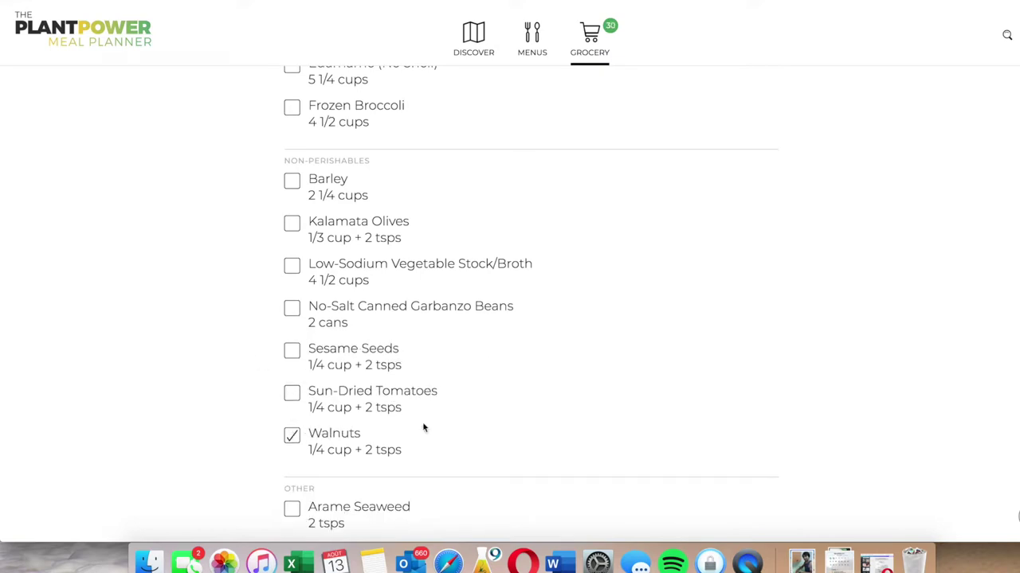
Check off Arame Seaweed and Red Pepper, then scan the rest of the list
{"action": "scroll", "coordinate": [422, 427], "scroll_direction": "down", "scroll_amount": 5}
{"action": "scroll", "coordinate": [423, 428], "scroll_direction": "down", "scroll_amount": 2}
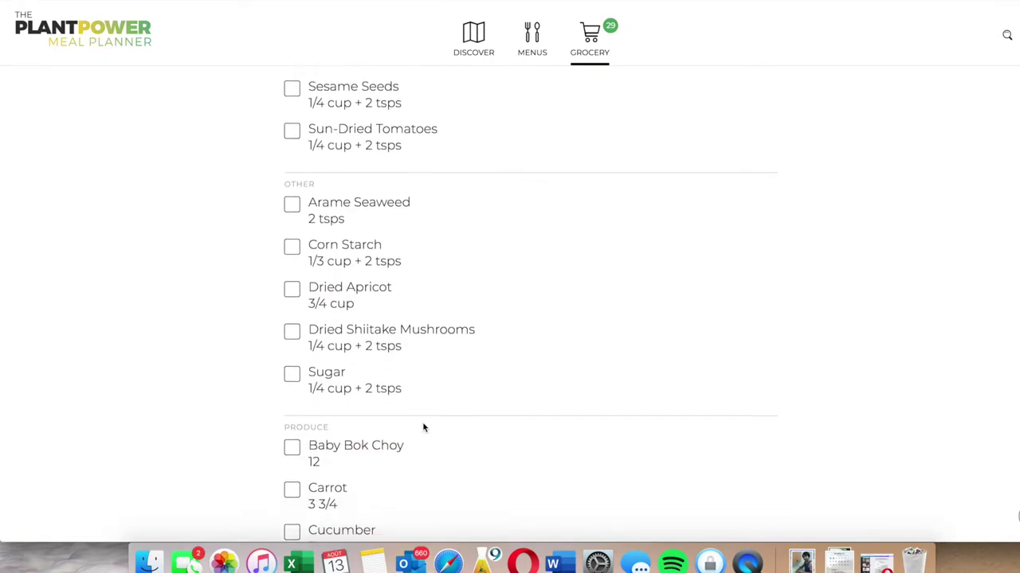
{"action": "left_click", "coordinate": [293, 183]}
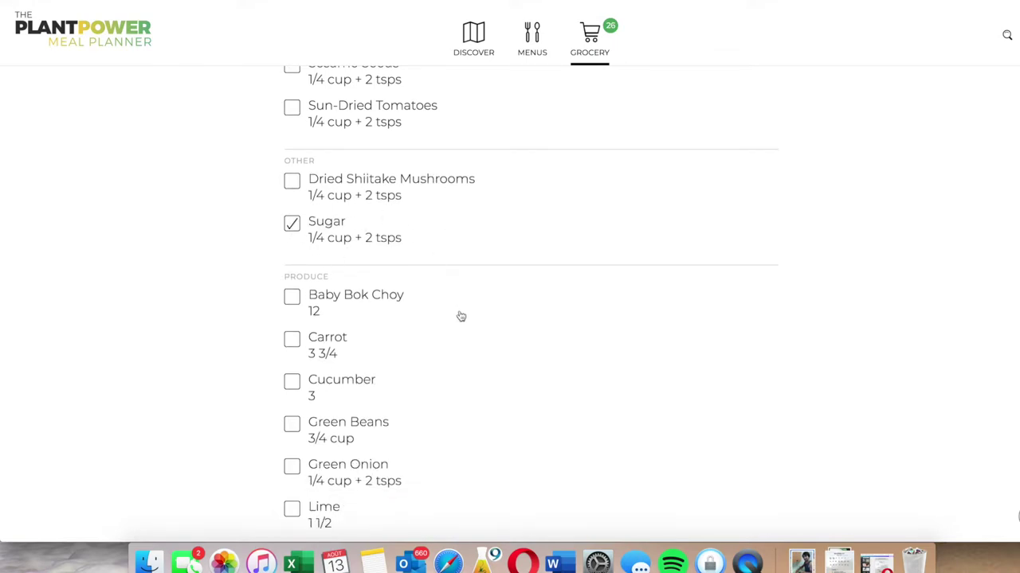
{"action": "scroll", "coordinate": [461, 316], "scroll_direction": "down", "scroll_amount": 5}
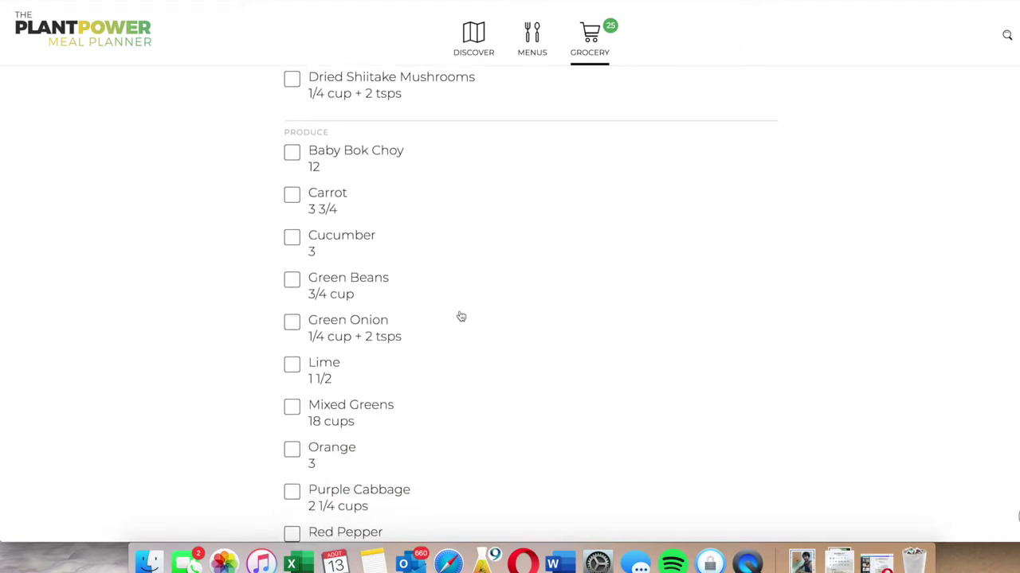
{"action": "scroll", "coordinate": [460, 316], "scroll_direction": "down", "scroll_amount": 3}
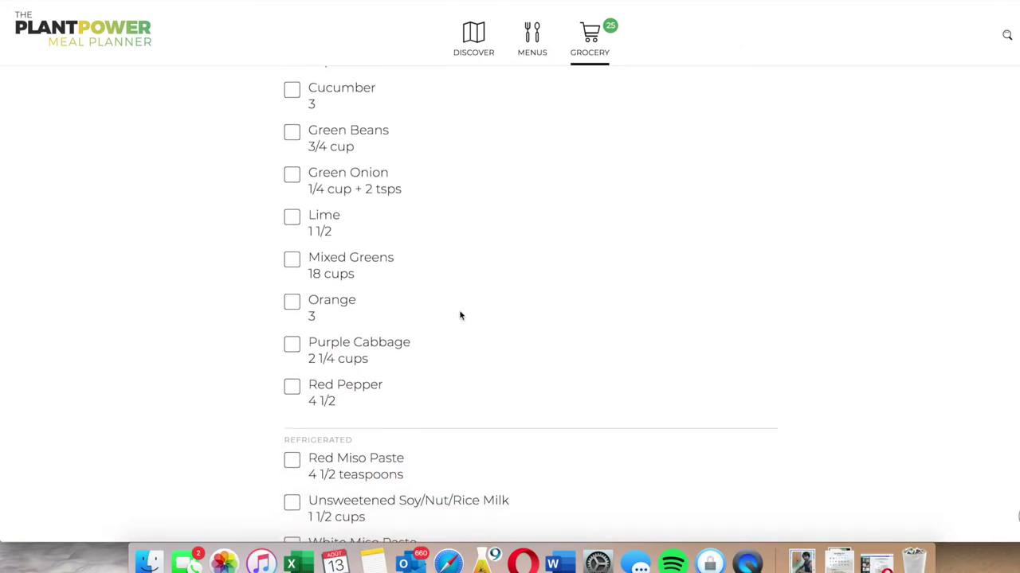
{"action": "left_click", "coordinate": [292, 372]}
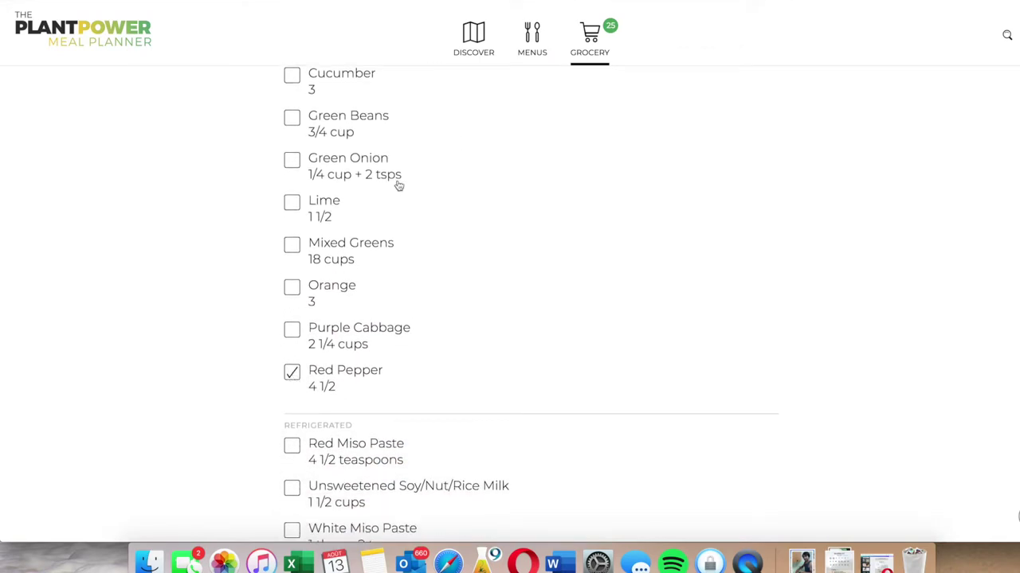
{"action": "scroll", "coordinate": [560, 315], "scroll_direction": "down", "scroll_amount": 5}
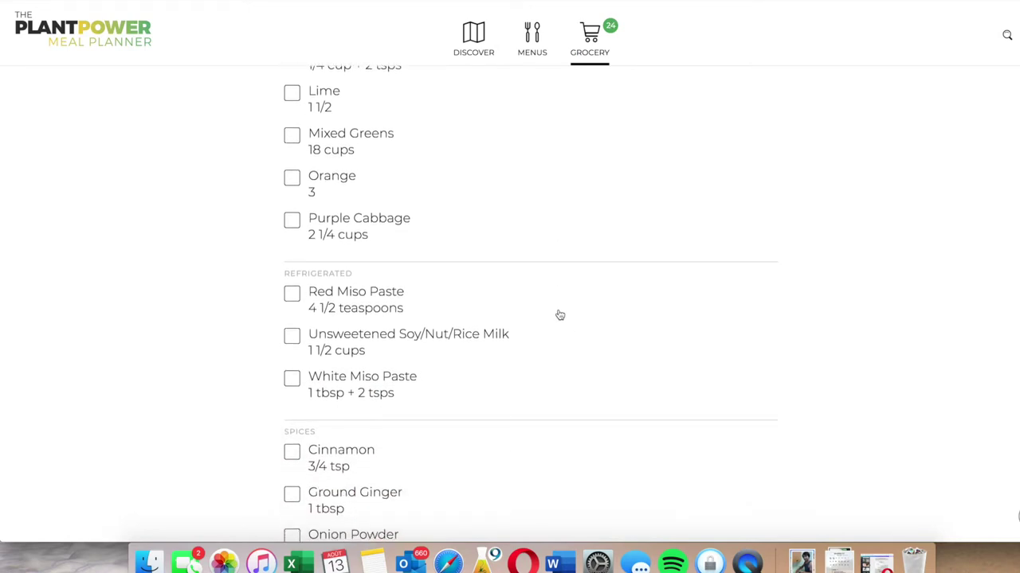
{"action": "scroll", "coordinate": [559, 316], "scroll_direction": "down", "scroll_amount": 1}
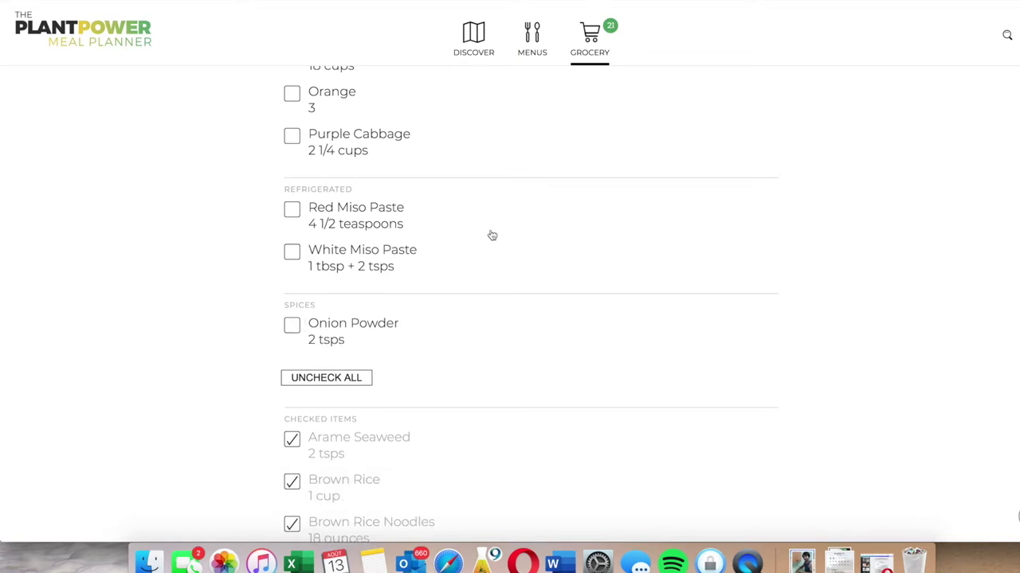
{"action": "scroll", "coordinate": [491, 235], "scroll_direction": "down", "scroll_amount": 4}
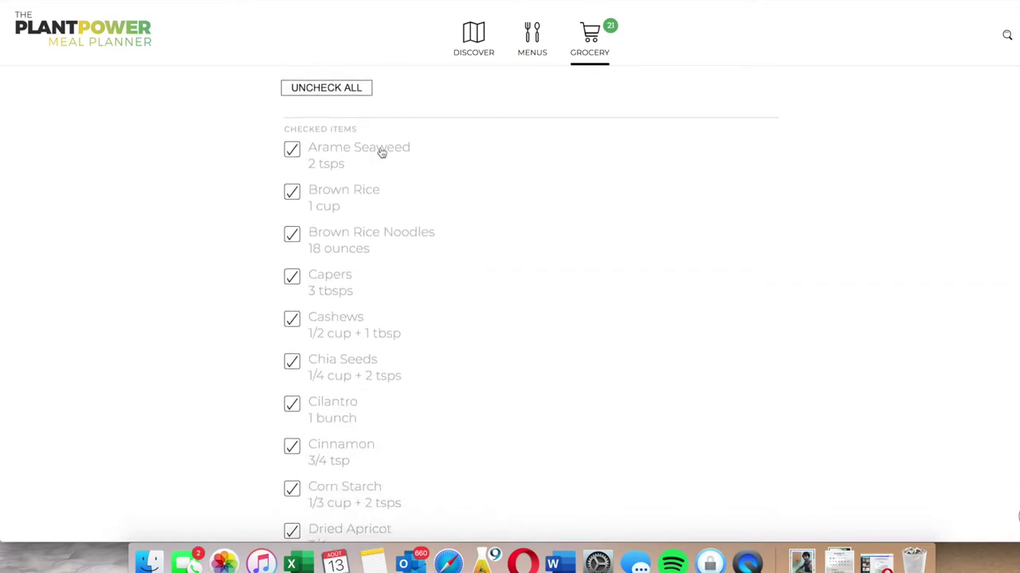
{"action": "scroll", "coordinate": [378, 407], "scroll_direction": "down", "scroll_amount": 6}
{"action": "scroll", "coordinate": [376, 418], "scroll_direction": "up", "scroll_amount": 4}
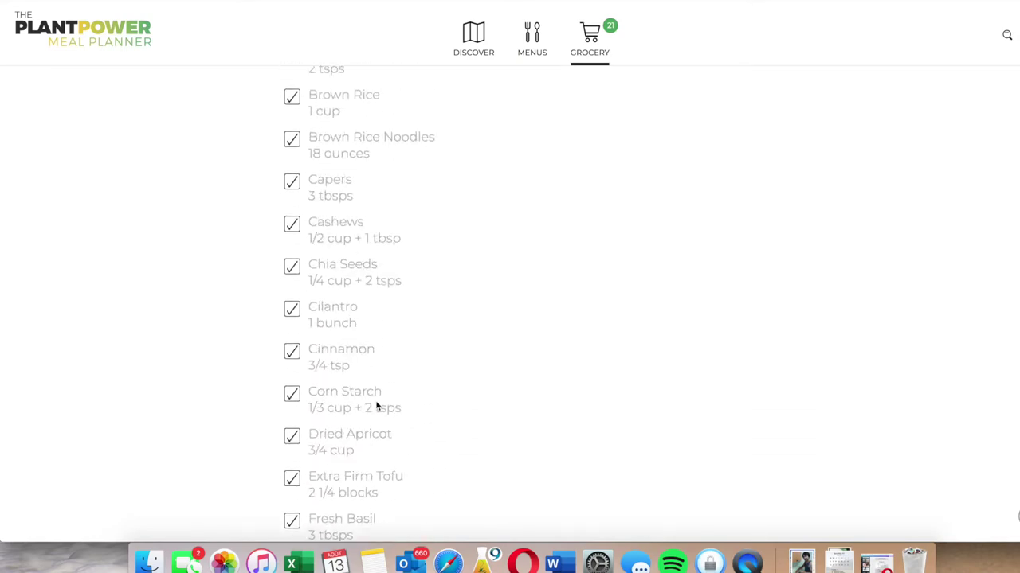
{"action": "scroll", "coordinate": [377, 407], "scroll_direction": "up", "scroll_amount": 15}
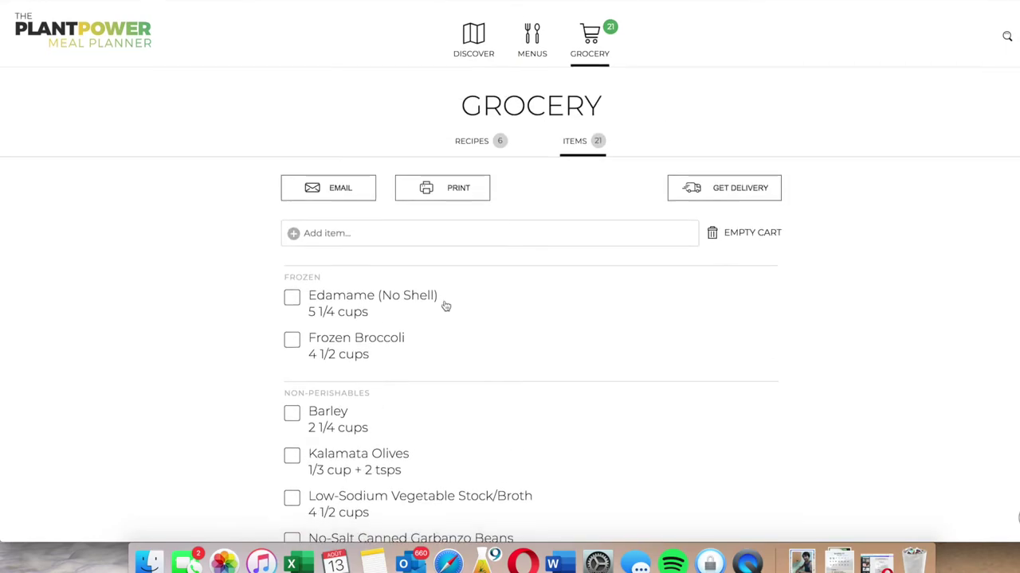
Send the 21-item grocery list to your own email as a PDF, then go back to the weekly menu
{"action": "left_click", "coordinate": [344, 189]}
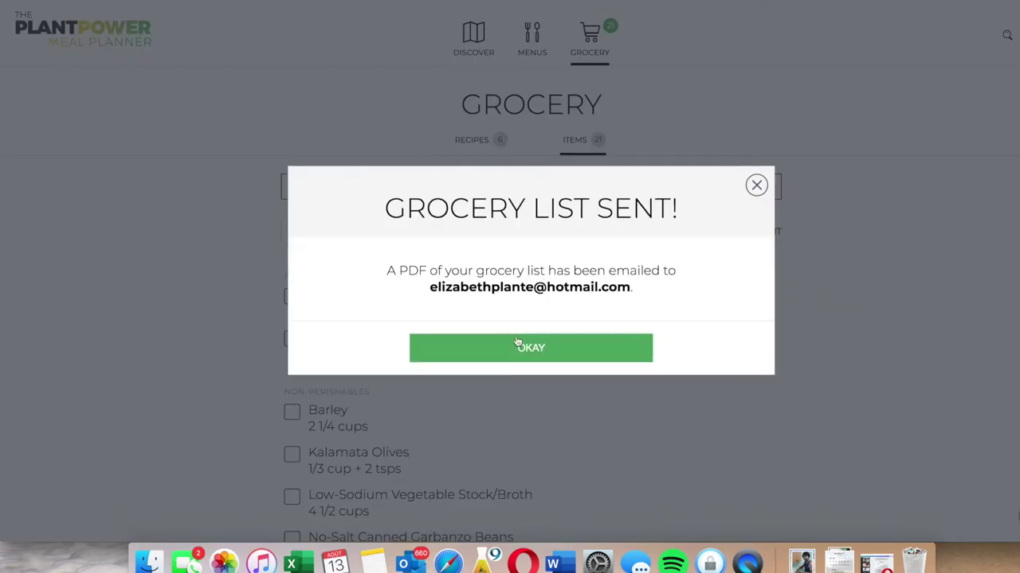
{"action": "left_click", "coordinate": [535, 354]}
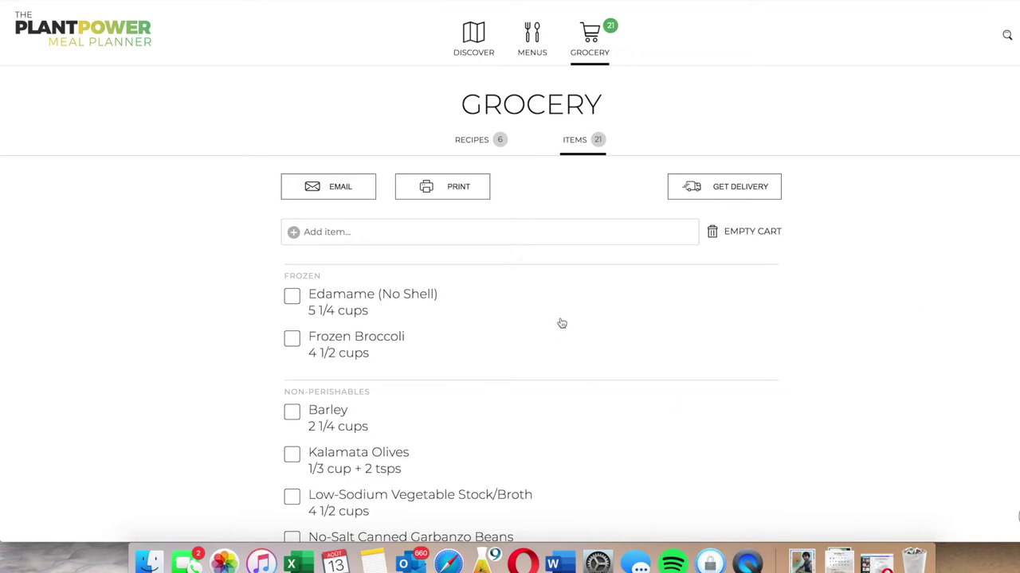
{"action": "left_click", "coordinate": [539, 55]}
Read through the Apricot Chia Oatmeal recipe, then close it to return to This Week's menu
{"action": "scroll", "coordinate": [347, 332], "scroll_direction": "down", "scroll_amount": 3}
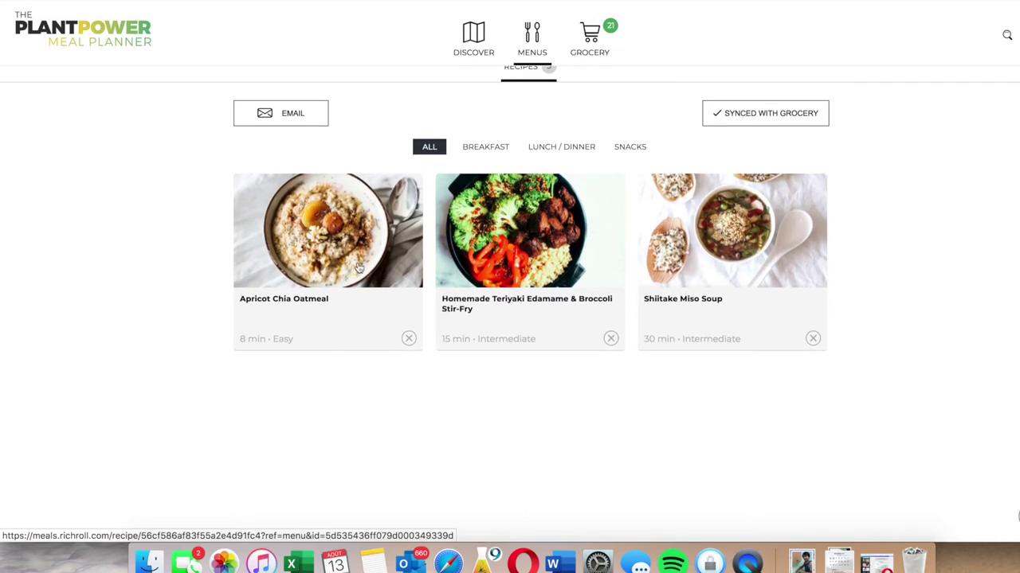
{"action": "left_click", "coordinate": [359, 269]}
{"action": "scroll", "coordinate": [358, 264], "scroll_direction": "down", "scroll_amount": 5}
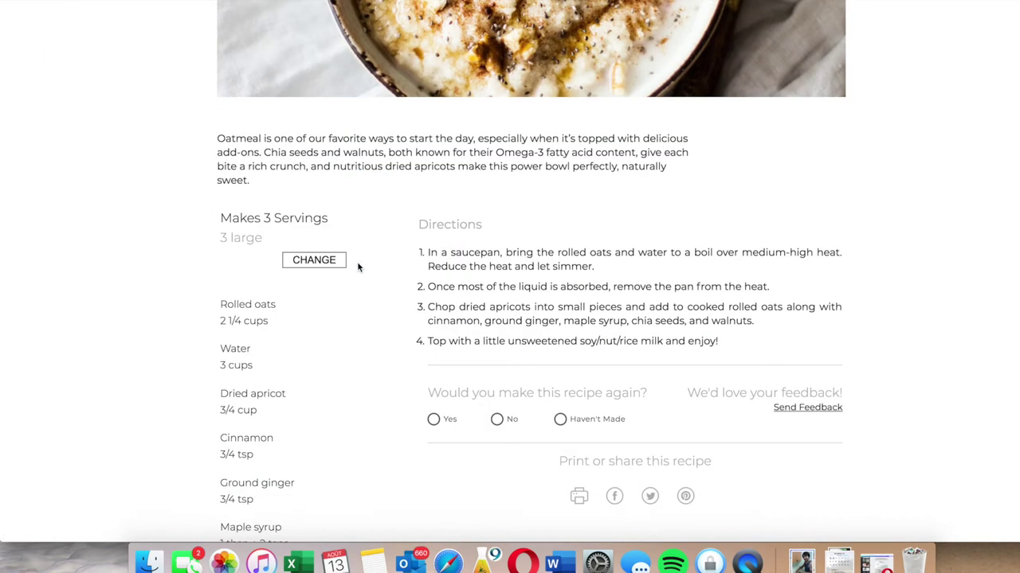
{"action": "scroll", "coordinate": [518, 355], "scroll_direction": "down", "scroll_amount": 2}
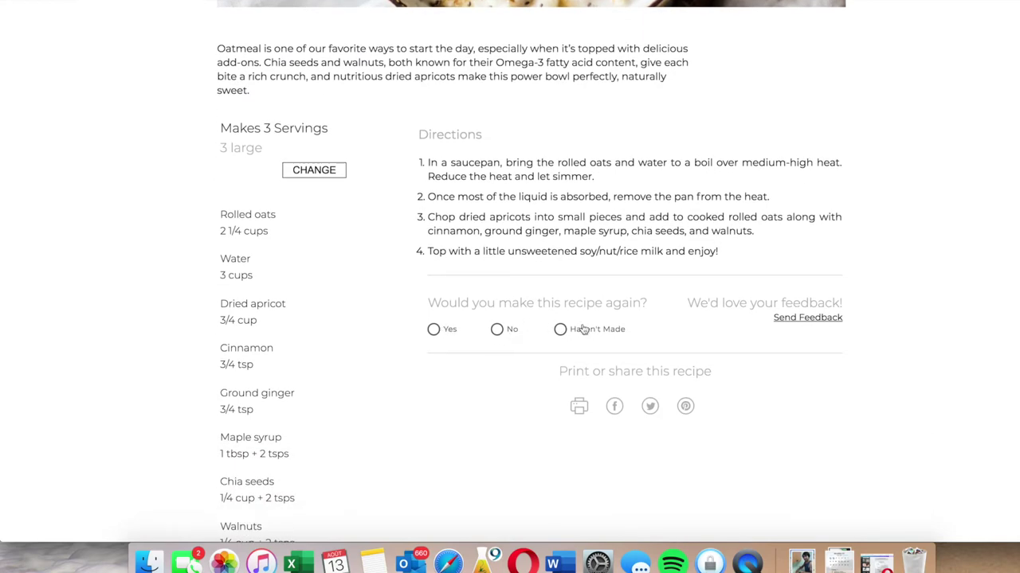
{"action": "scroll", "coordinate": [591, 333], "scroll_direction": "up", "scroll_amount": 10}
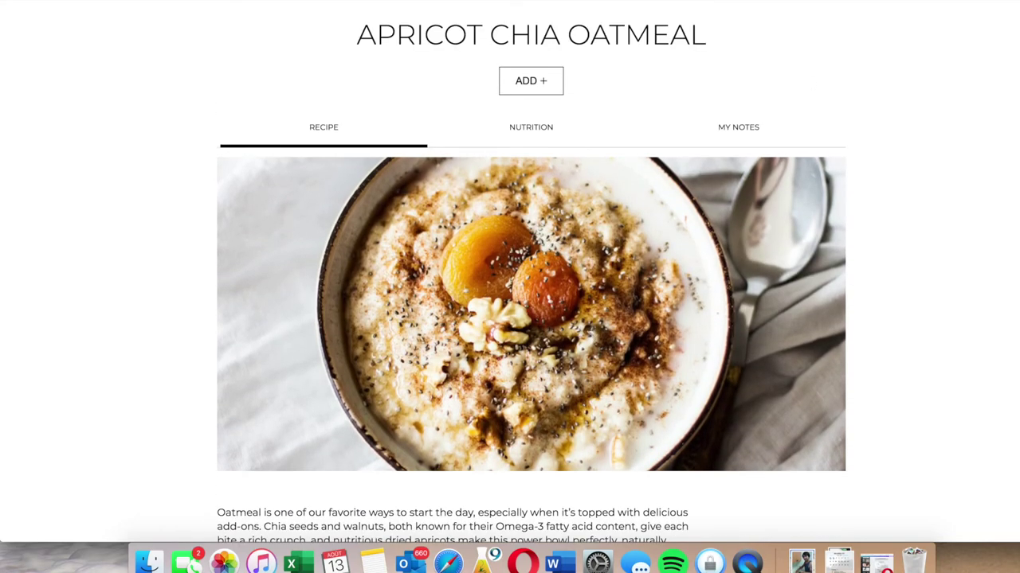
{"action": "key", "text": "Escape"}
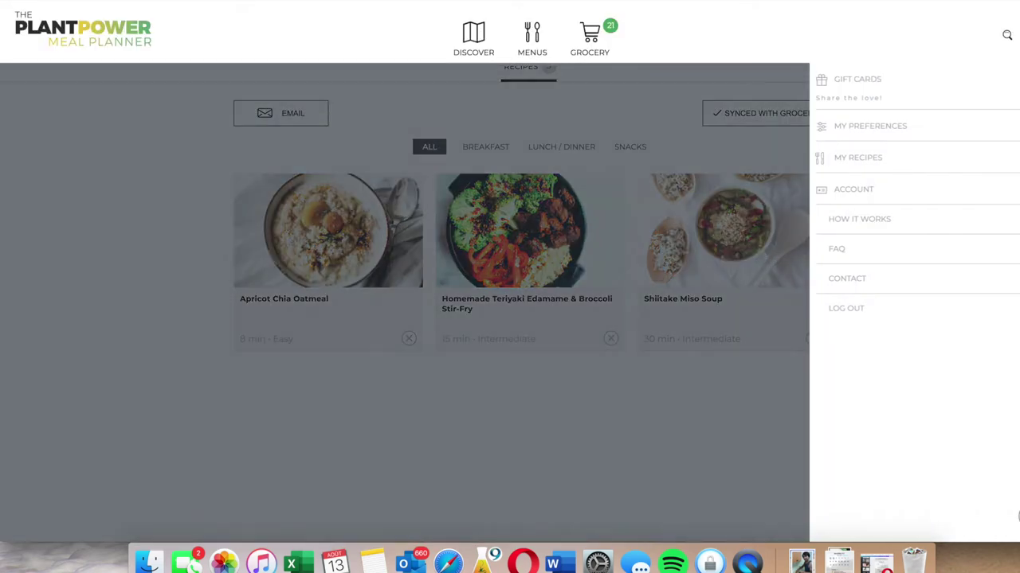
Set Cook Time preferences to 66 minutes for lunch and 88 for dinner, applied from Today
{"action": "left_click", "coordinate": [877, 126]}
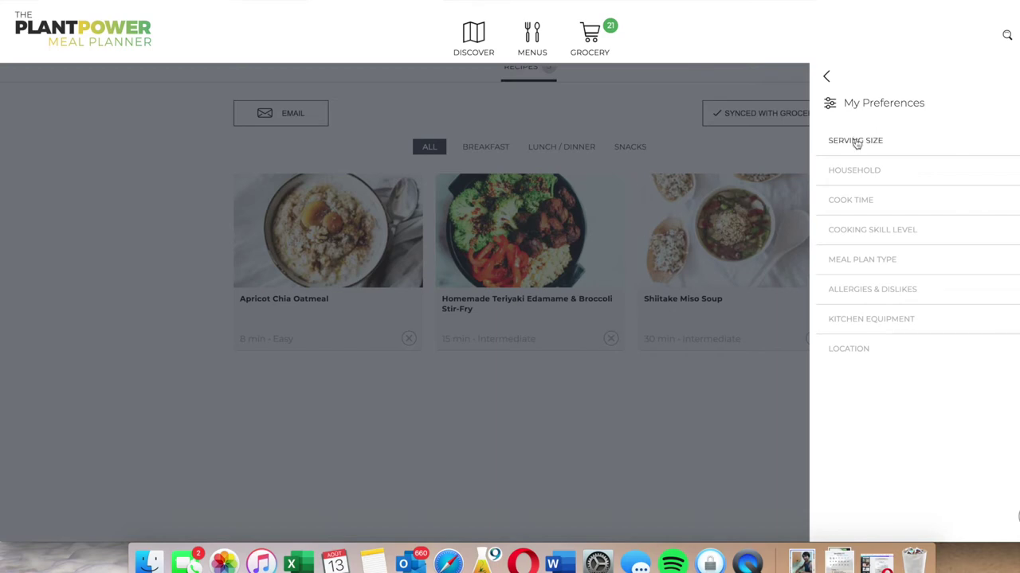
{"action": "left_click", "coordinate": [851, 202]}
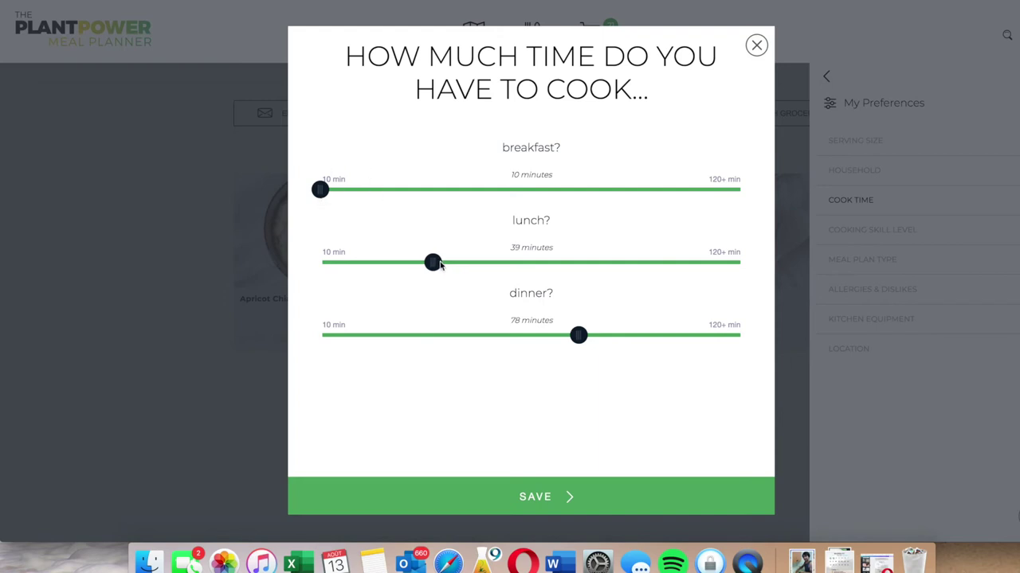
{"action": "left_click_drag", "start_coordinate": [440, 265], "coordinate": [540, 272]}
{"action": "left_click_drag", "start_coordinate": [578, 335], "coordinate": [617, 335]}
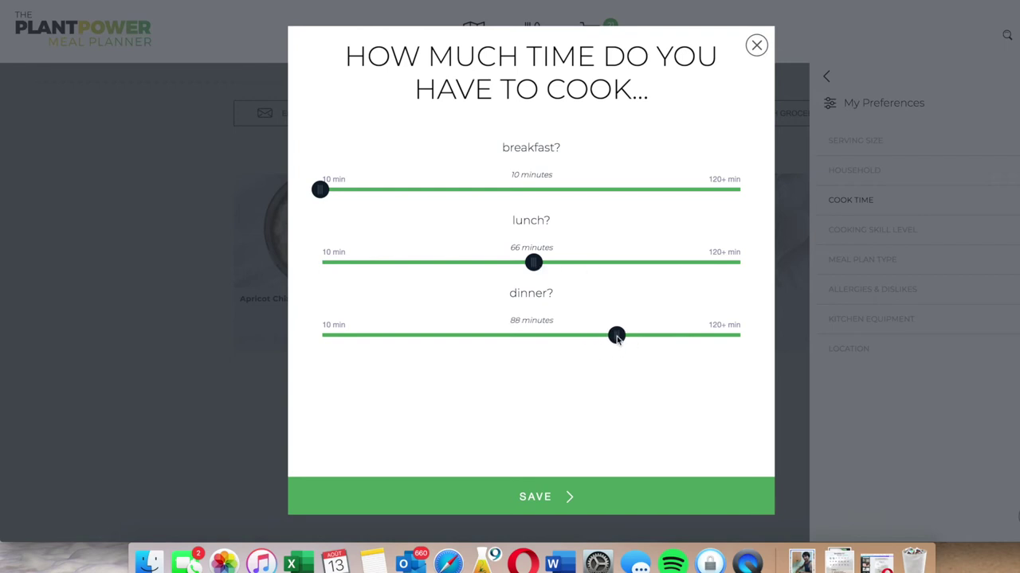
{"action": "left_click", "coordinate": [524, 505]}
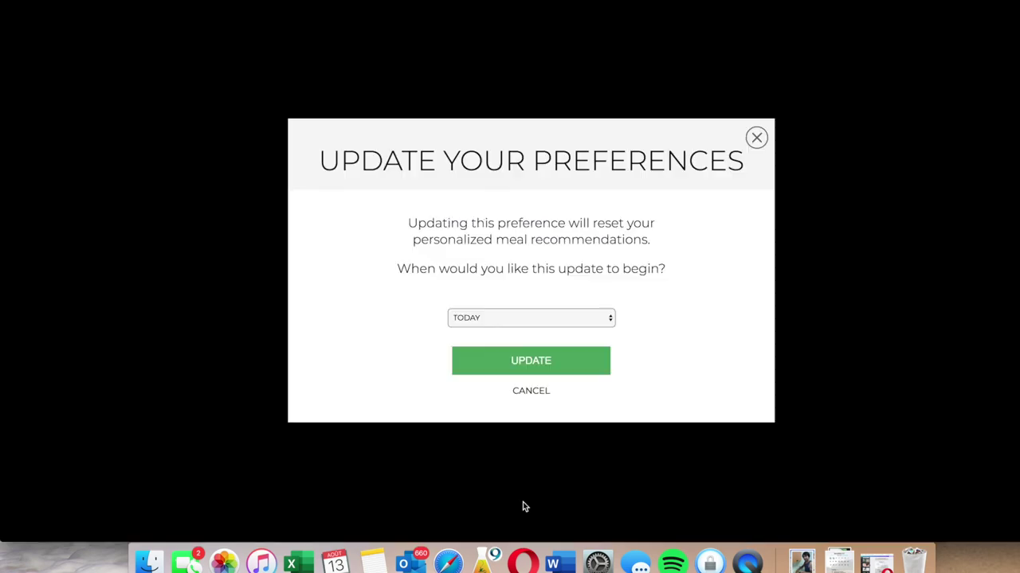
{"action": "left_click", "coordinate": [548, 363]}
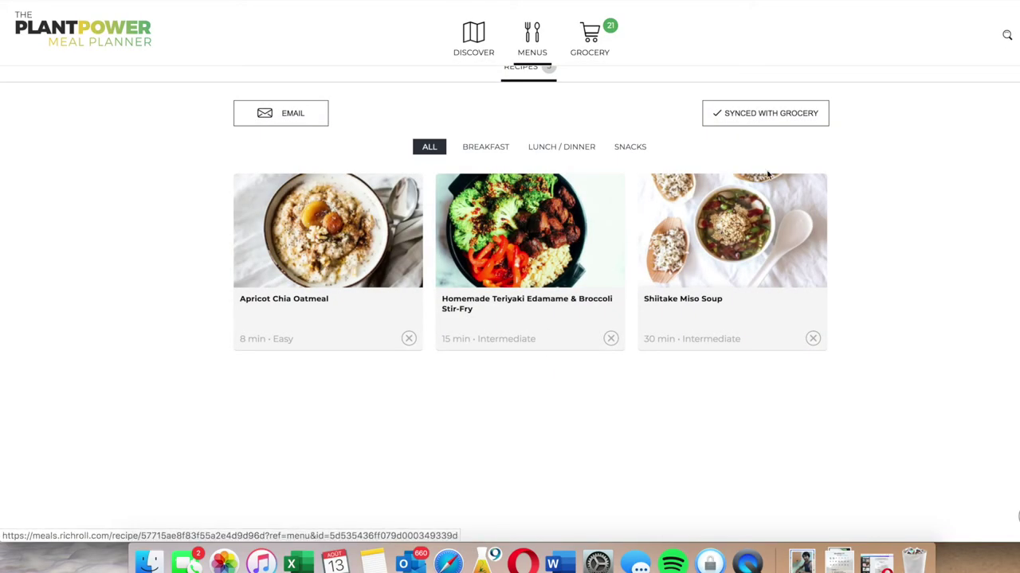